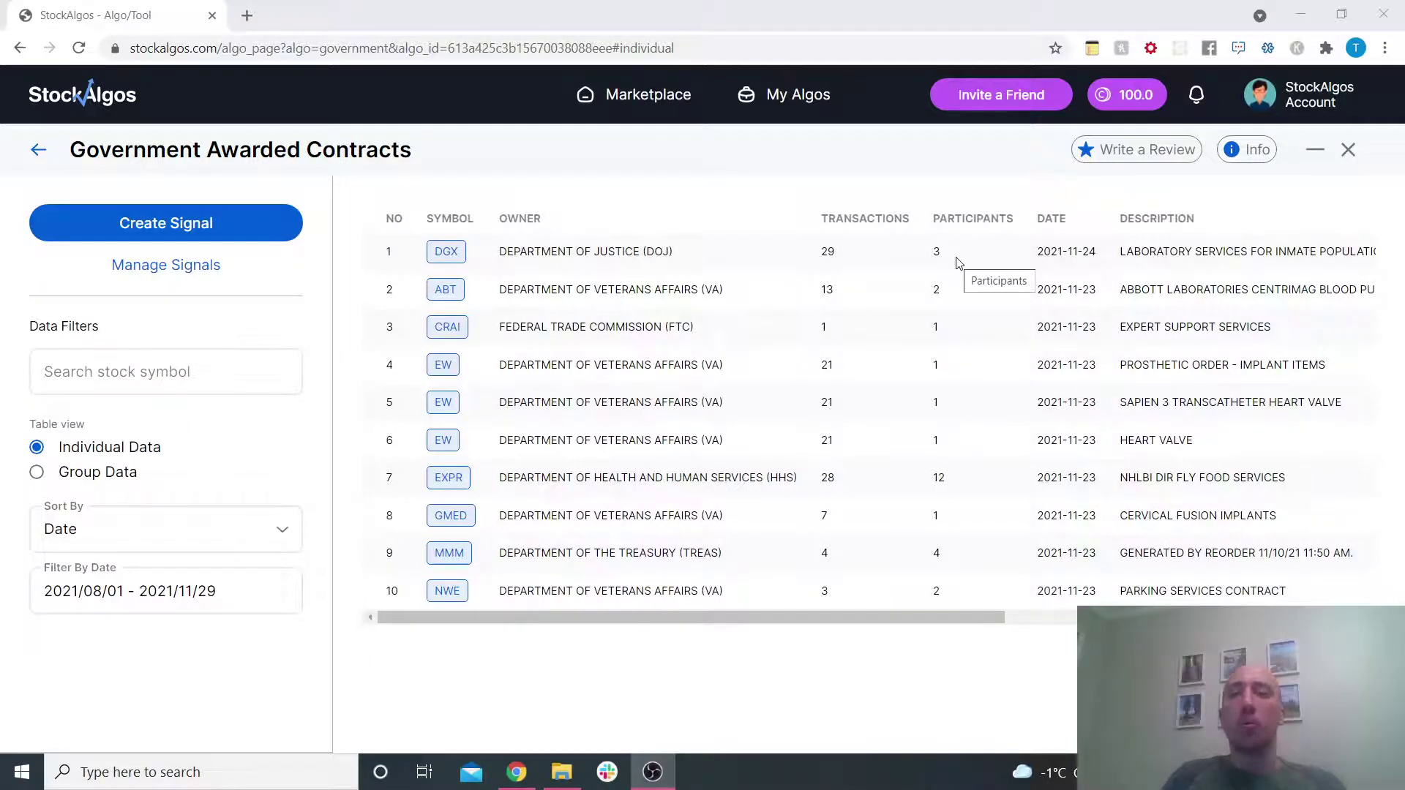
Step: Examine the date range filter and the individual contracts table, including the transactions, dates, descriptions and costs
double_click(828, 252)
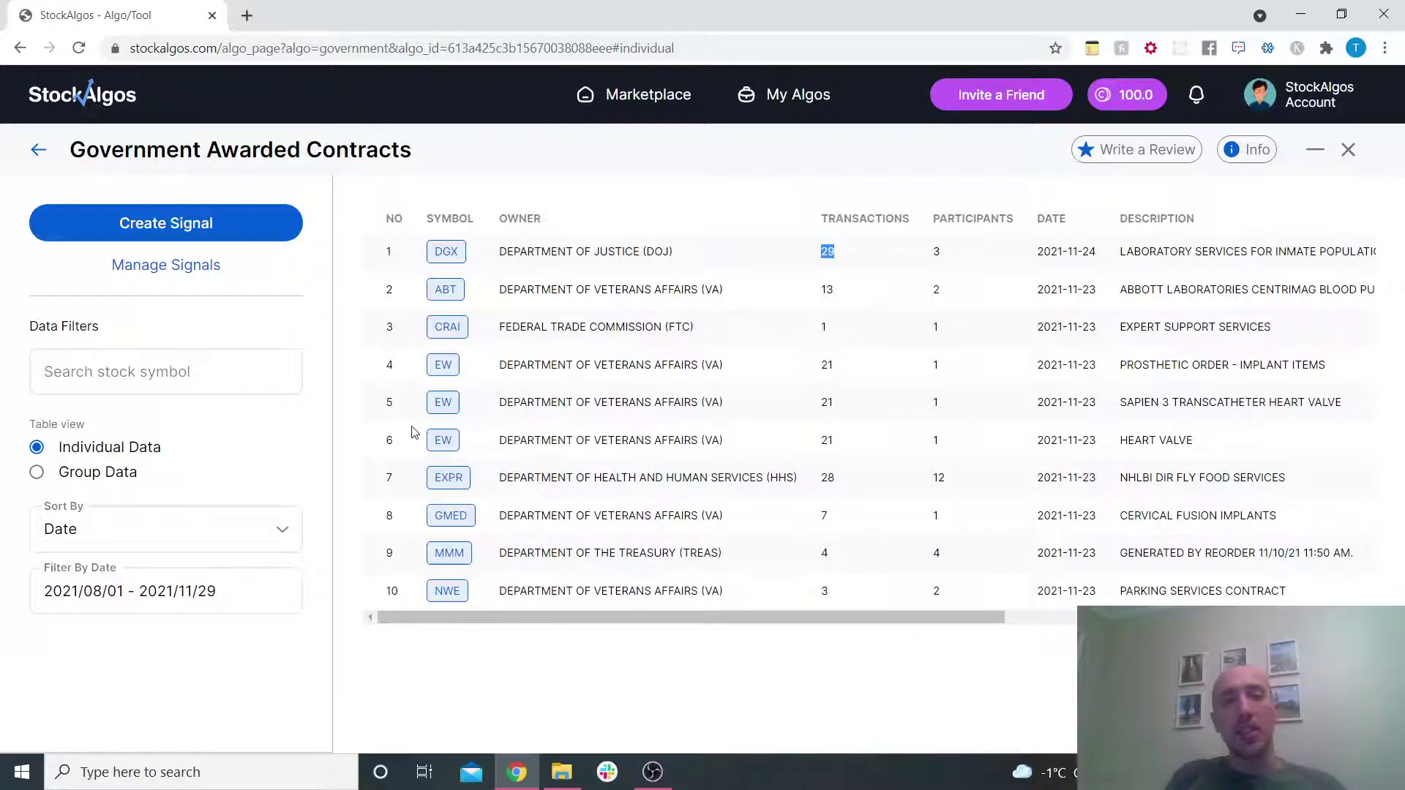
click(140, 591)
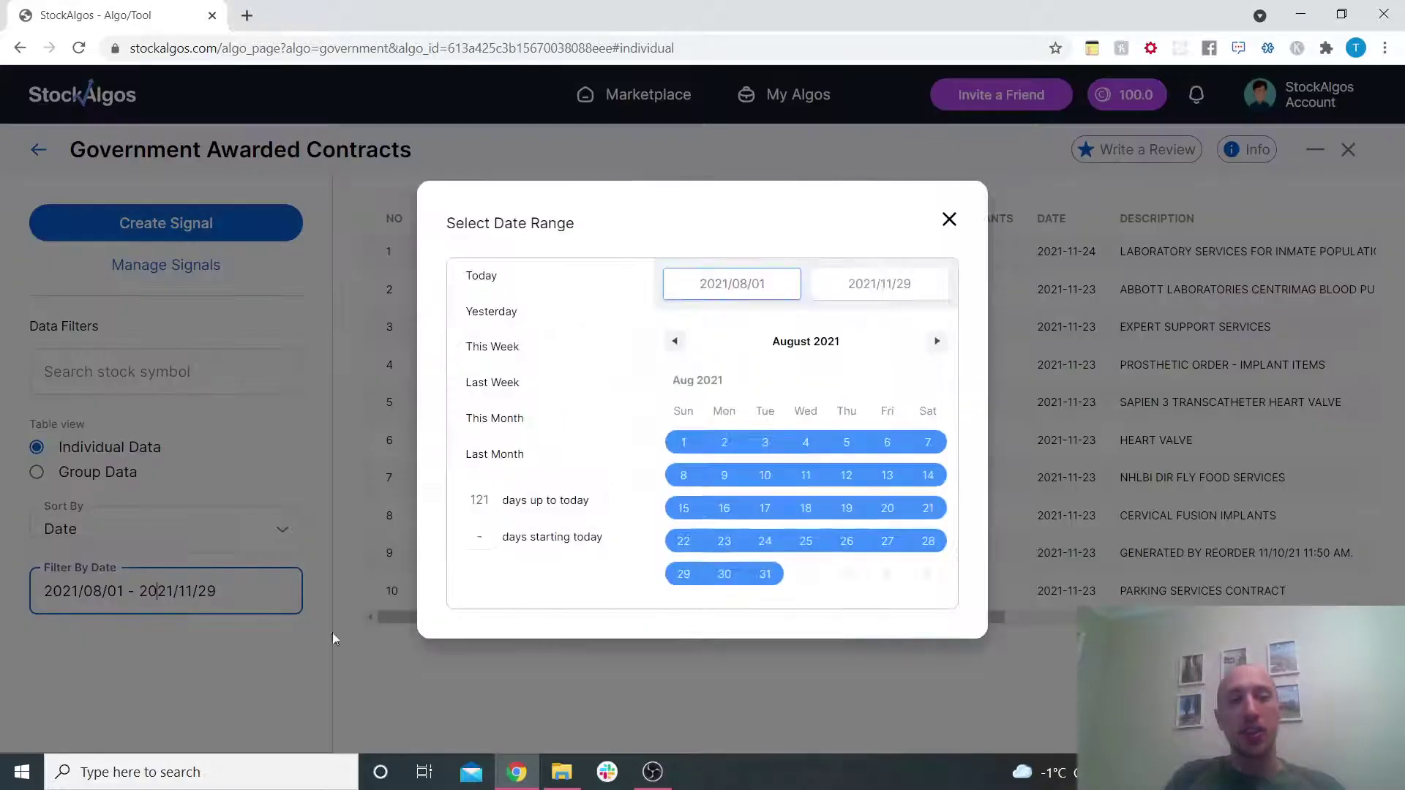
click(336, 586)
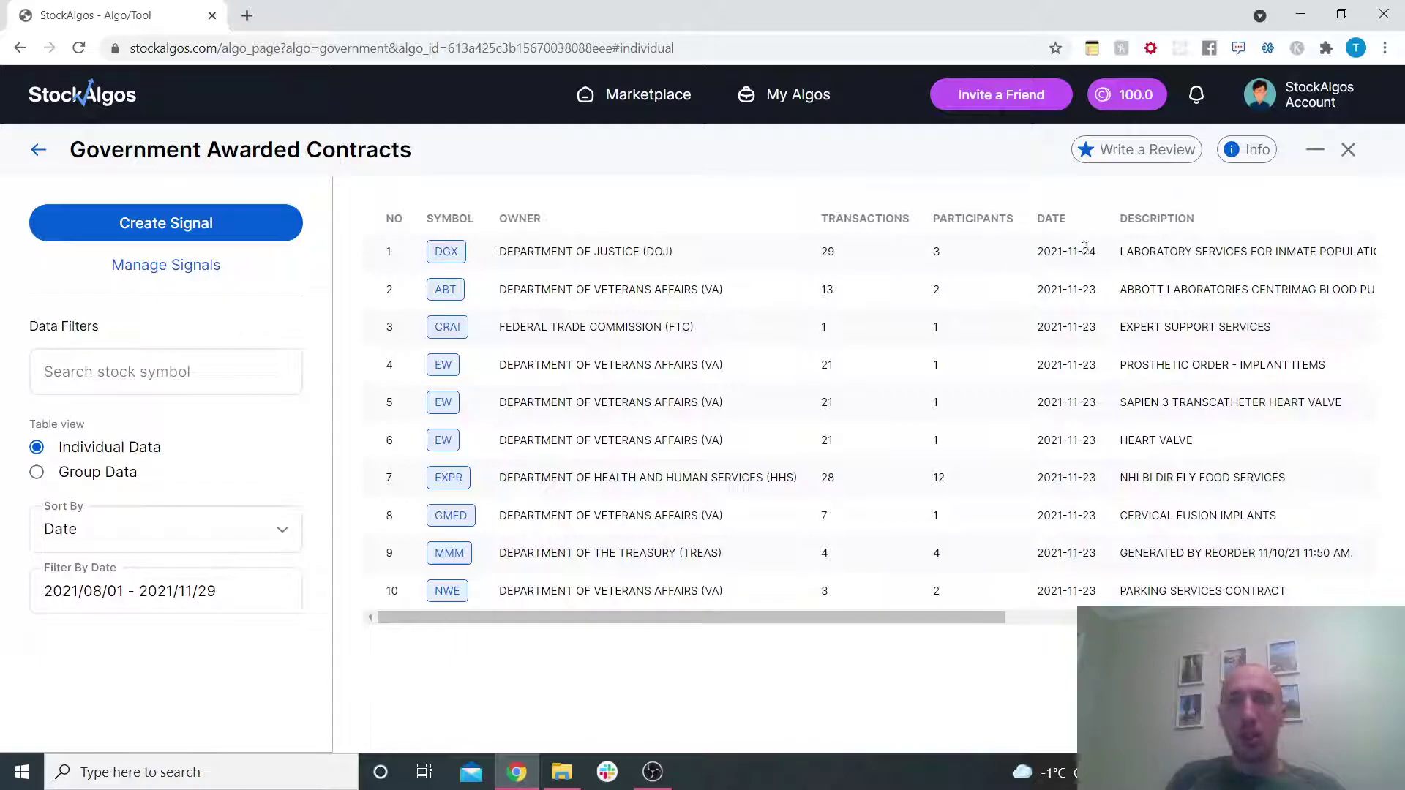
drag(1105, 256, 1058, 252)
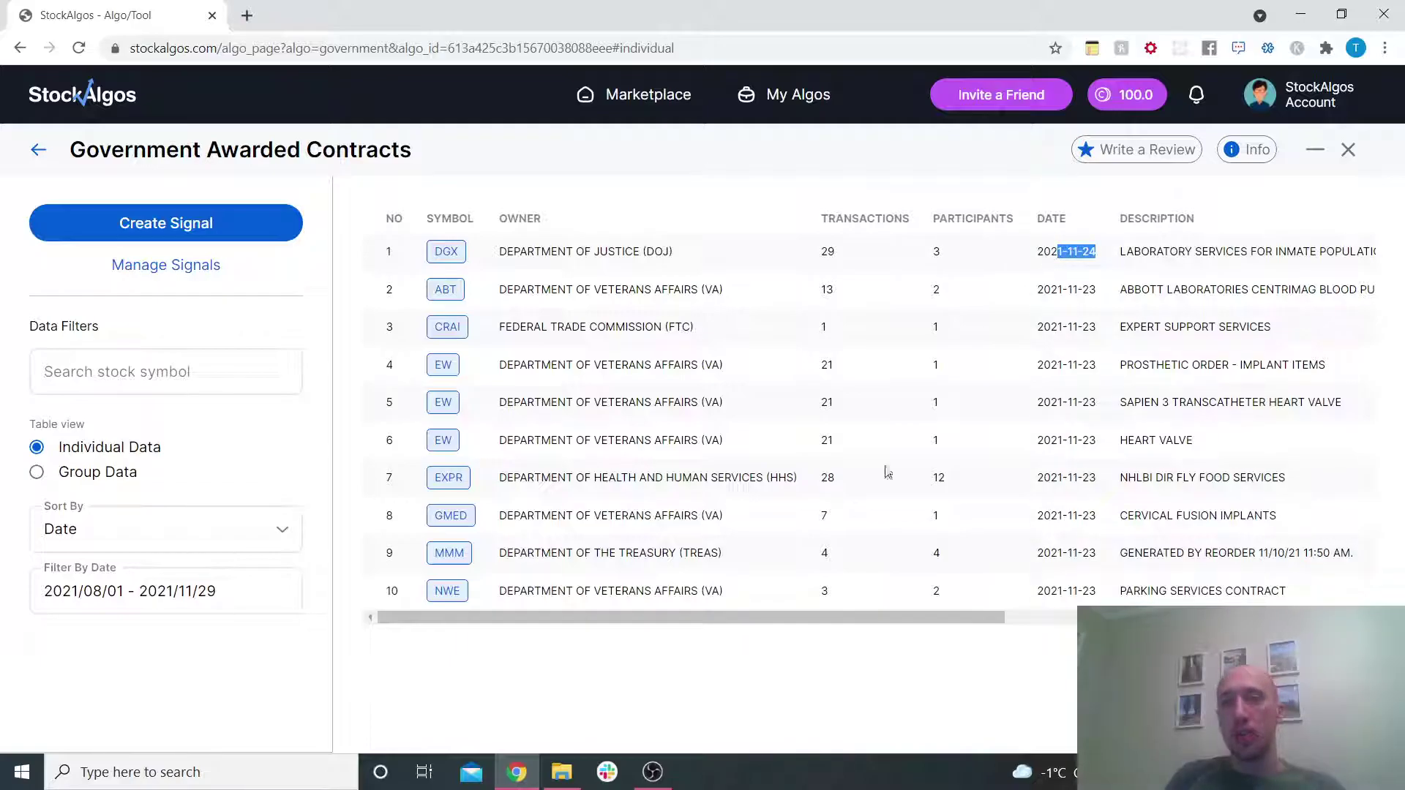
drag(824, 616, 1128, 542)
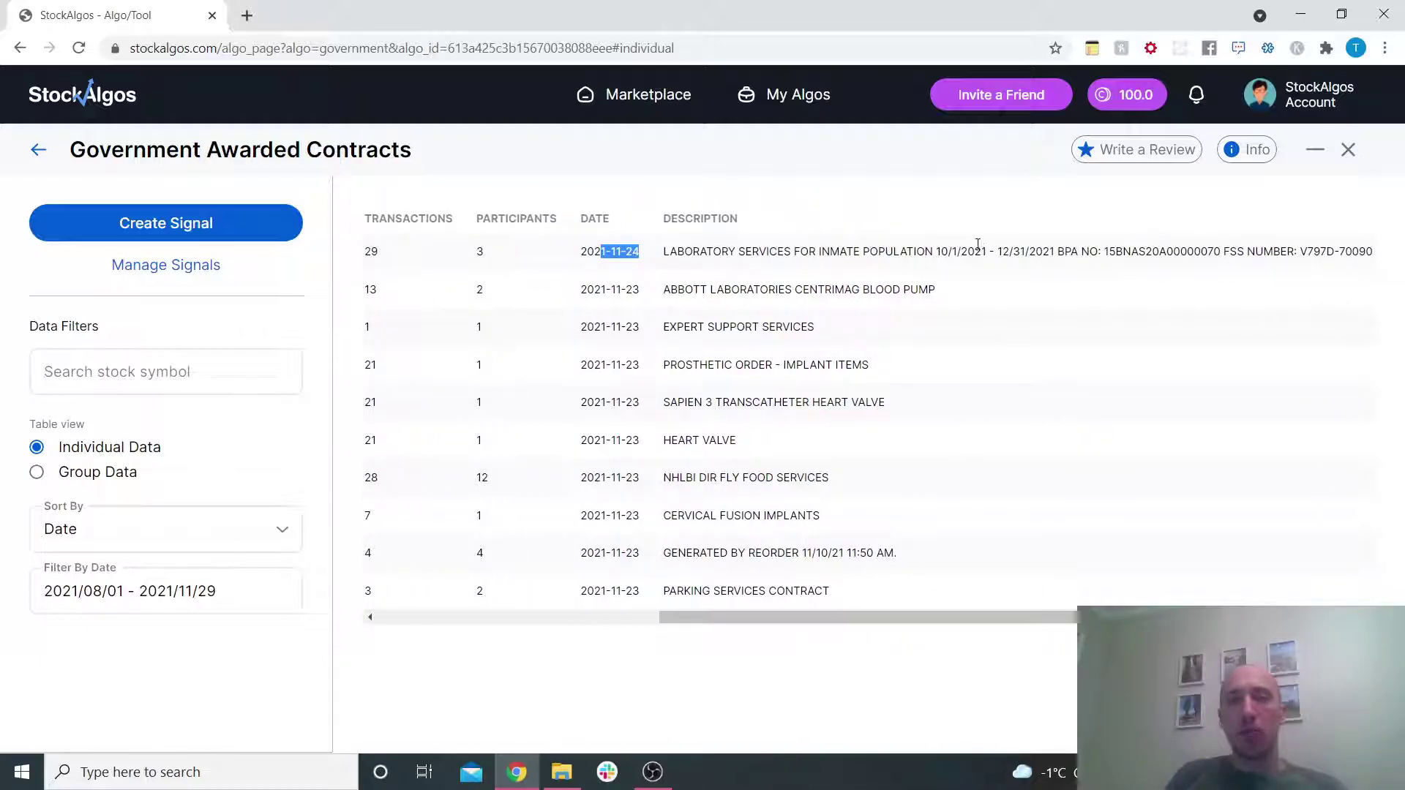
drag(1118, 617, 1192, 617)
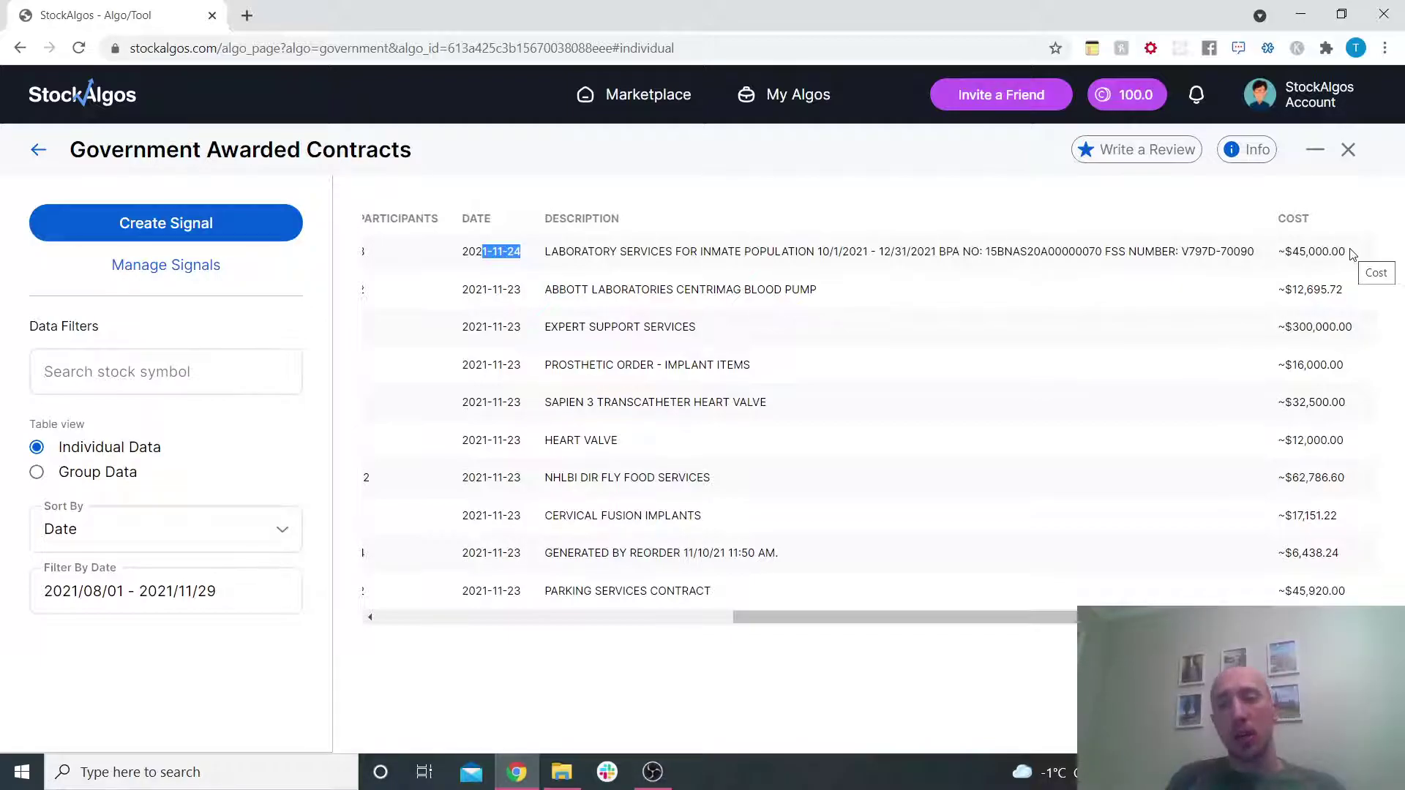
drag(1072, 618, 642, 612)
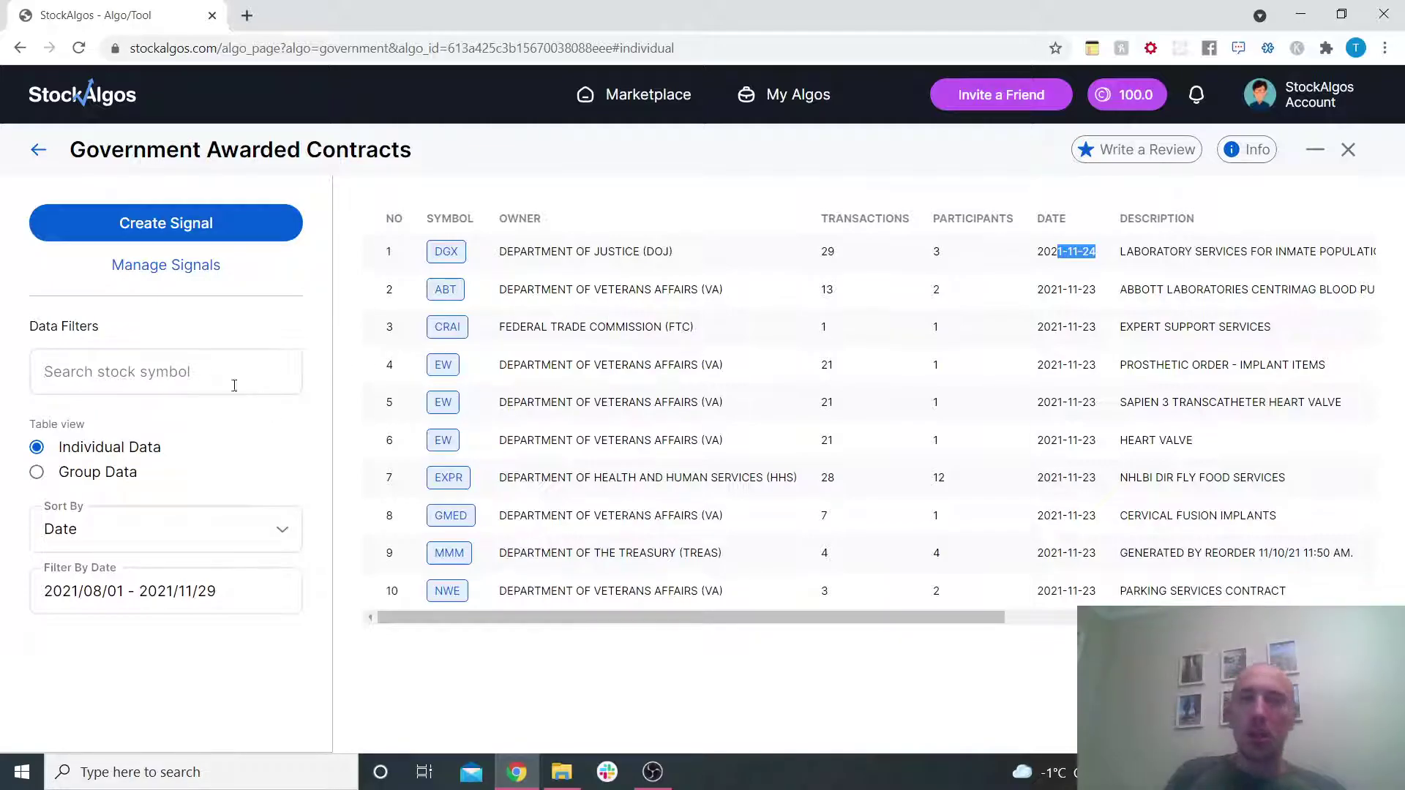
Step: Filter the contracts by the stock symbol msft and review the matching row through to its cost
click(125, 380)
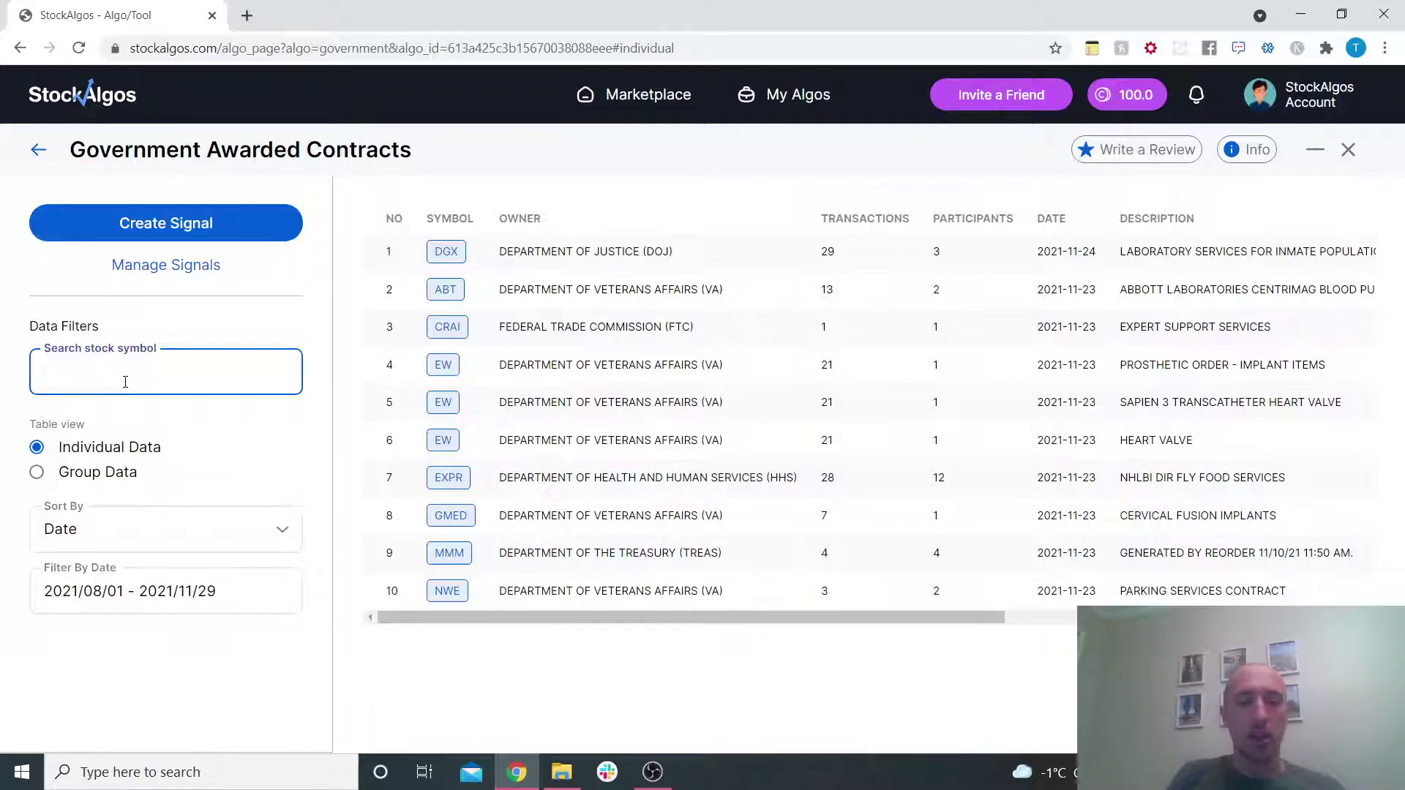
text(msft)
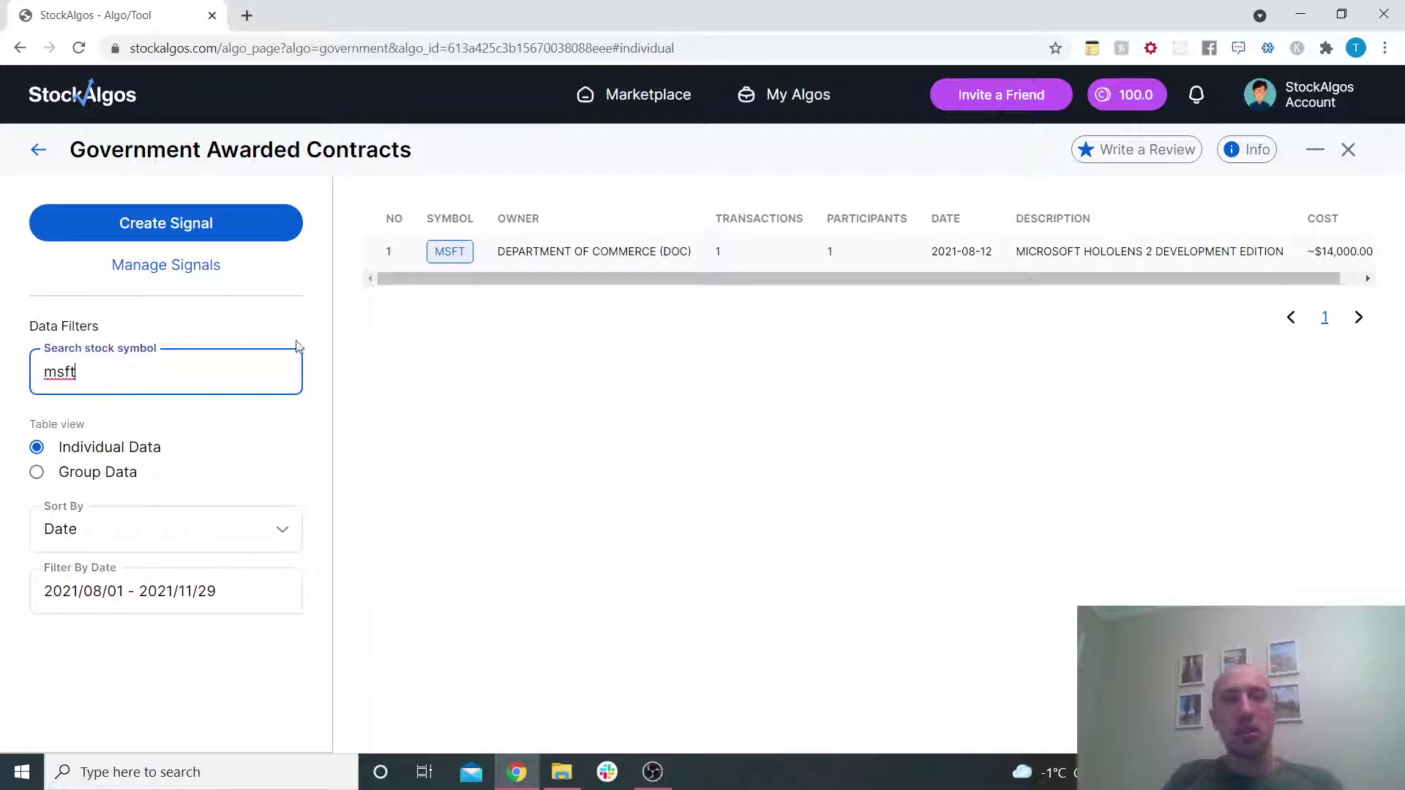
drag(546, 279, 774, 284)
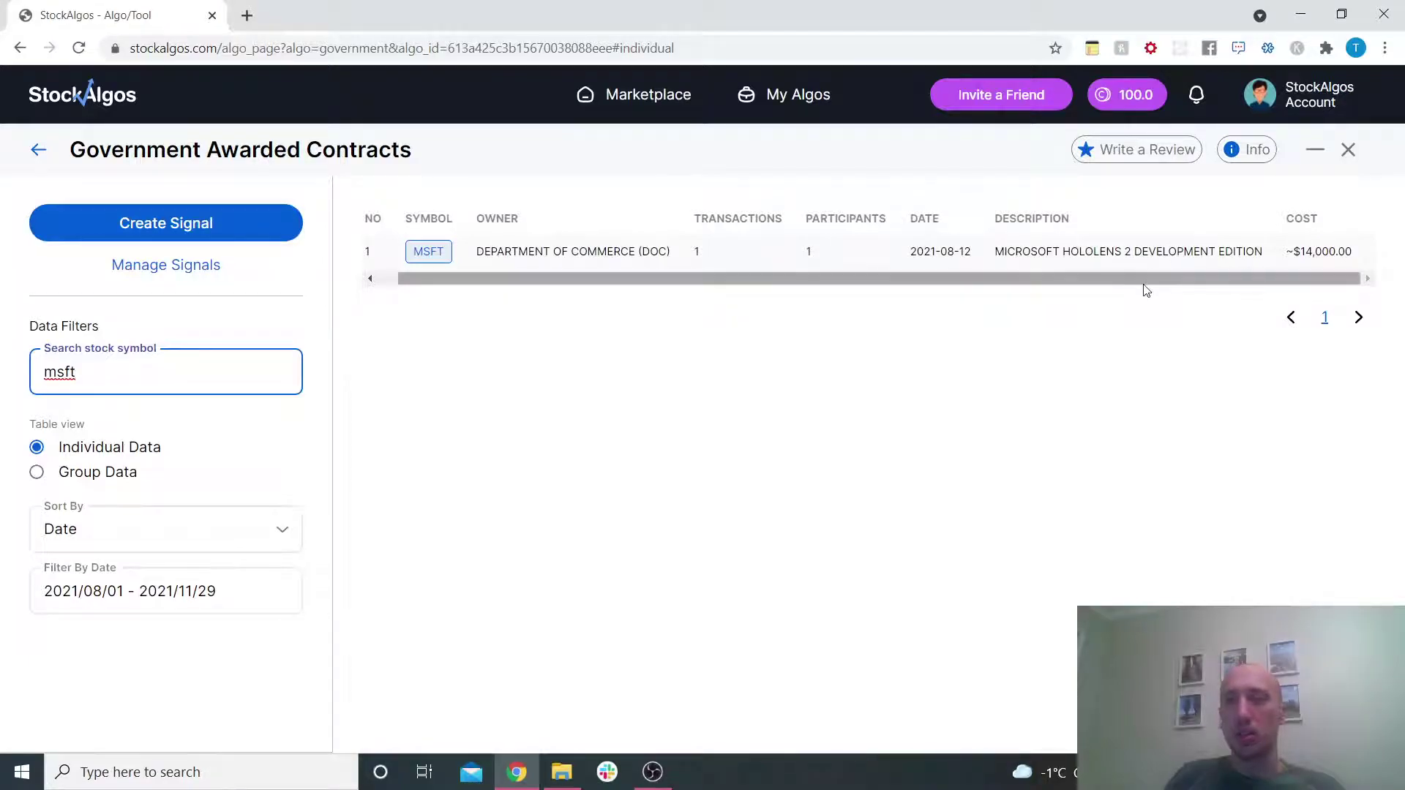
drag(1089, 288, 794, 294)
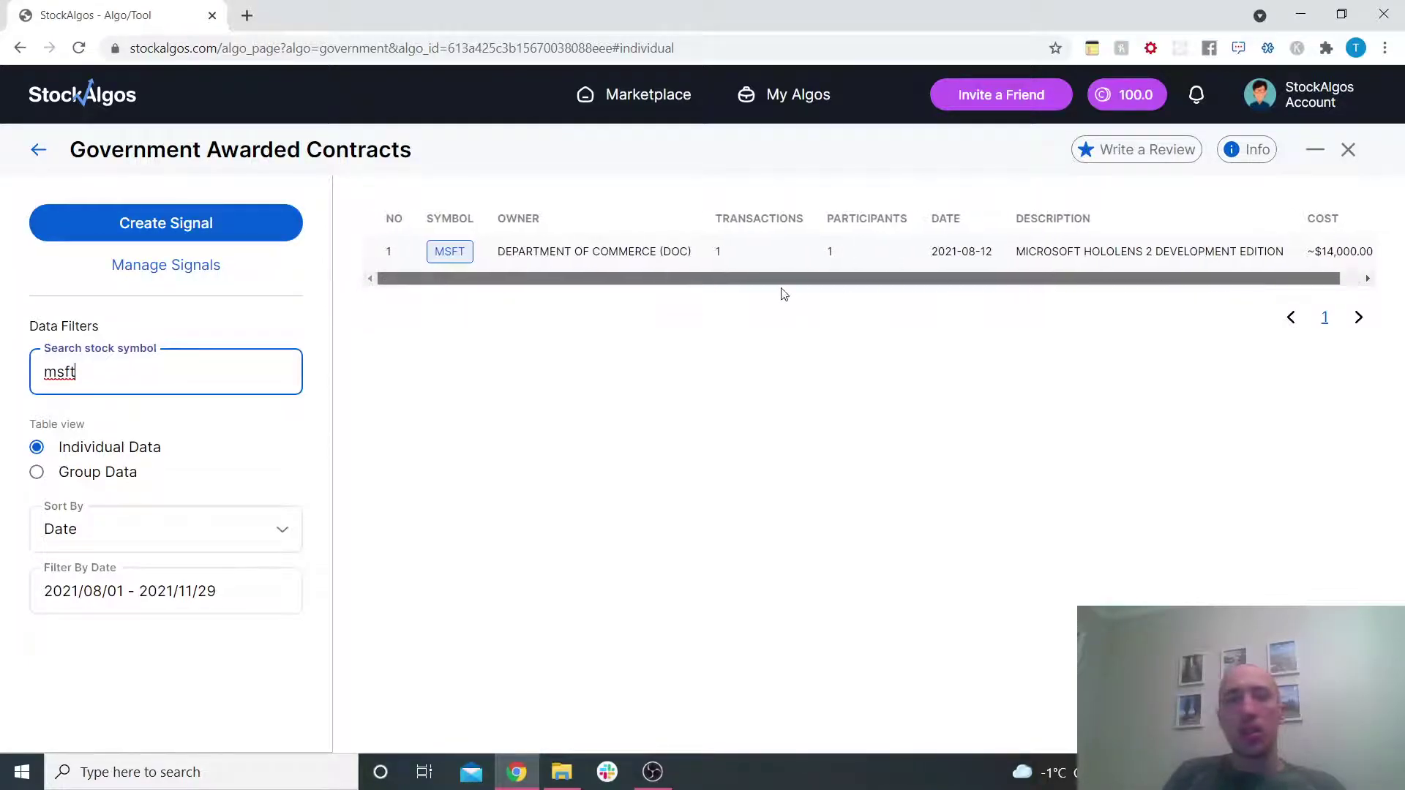
Step: Show the contracts as Group Data and clear the stock symbol filter
click(36, 472)
drag(138, 382, 29, 388)
key(BackSpace)
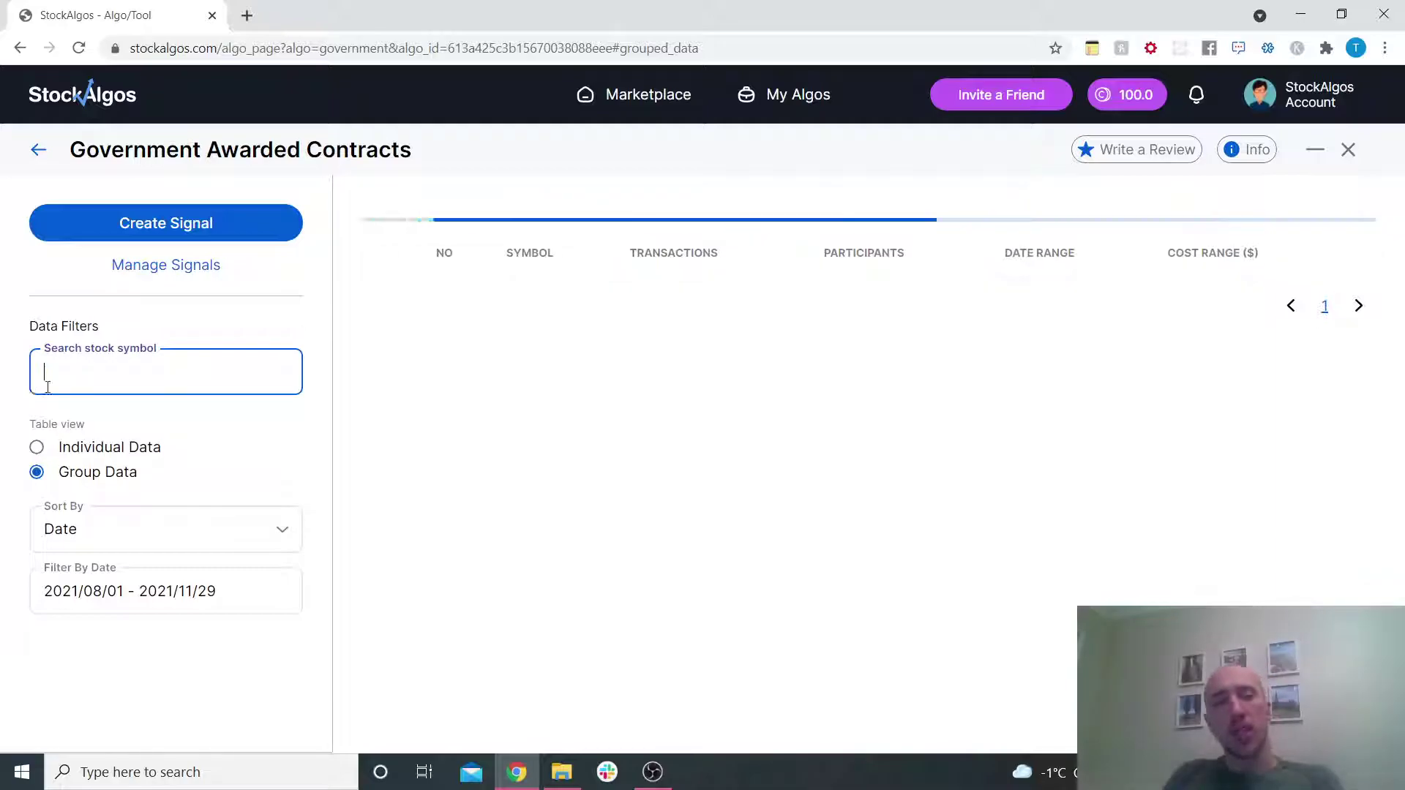
Step: Sort the grouped contracts by Number of transactions
click(135, 530)
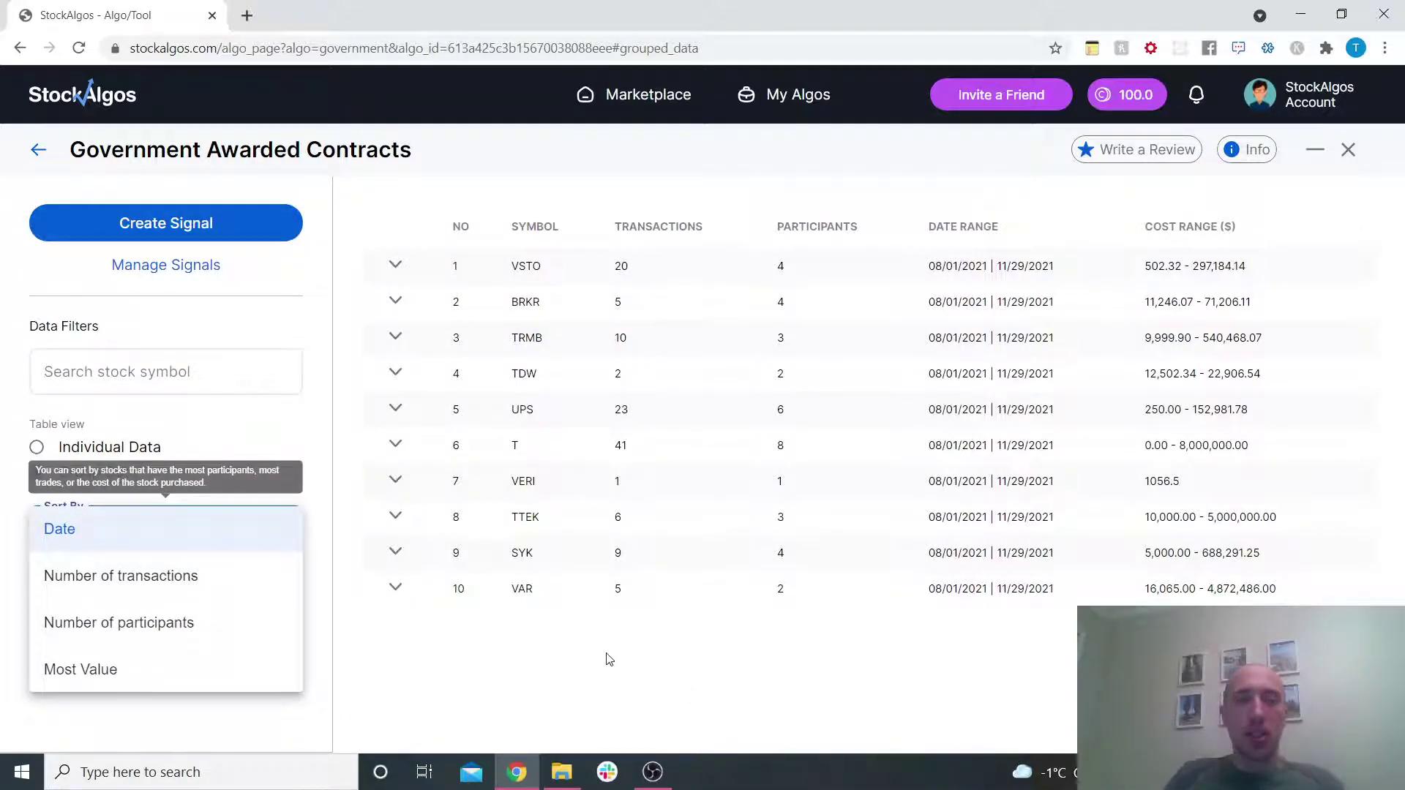
click(546, 709)
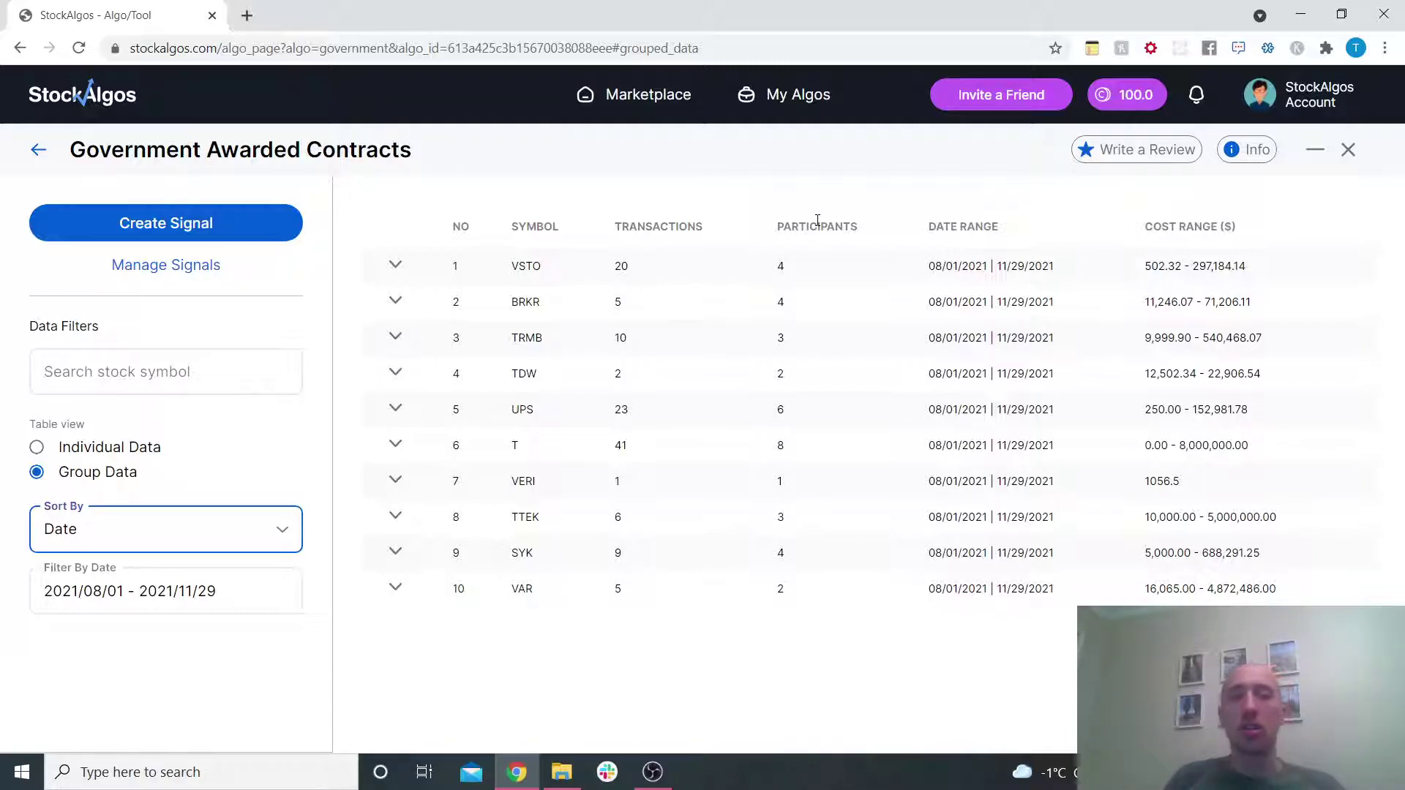
click(111, 528)
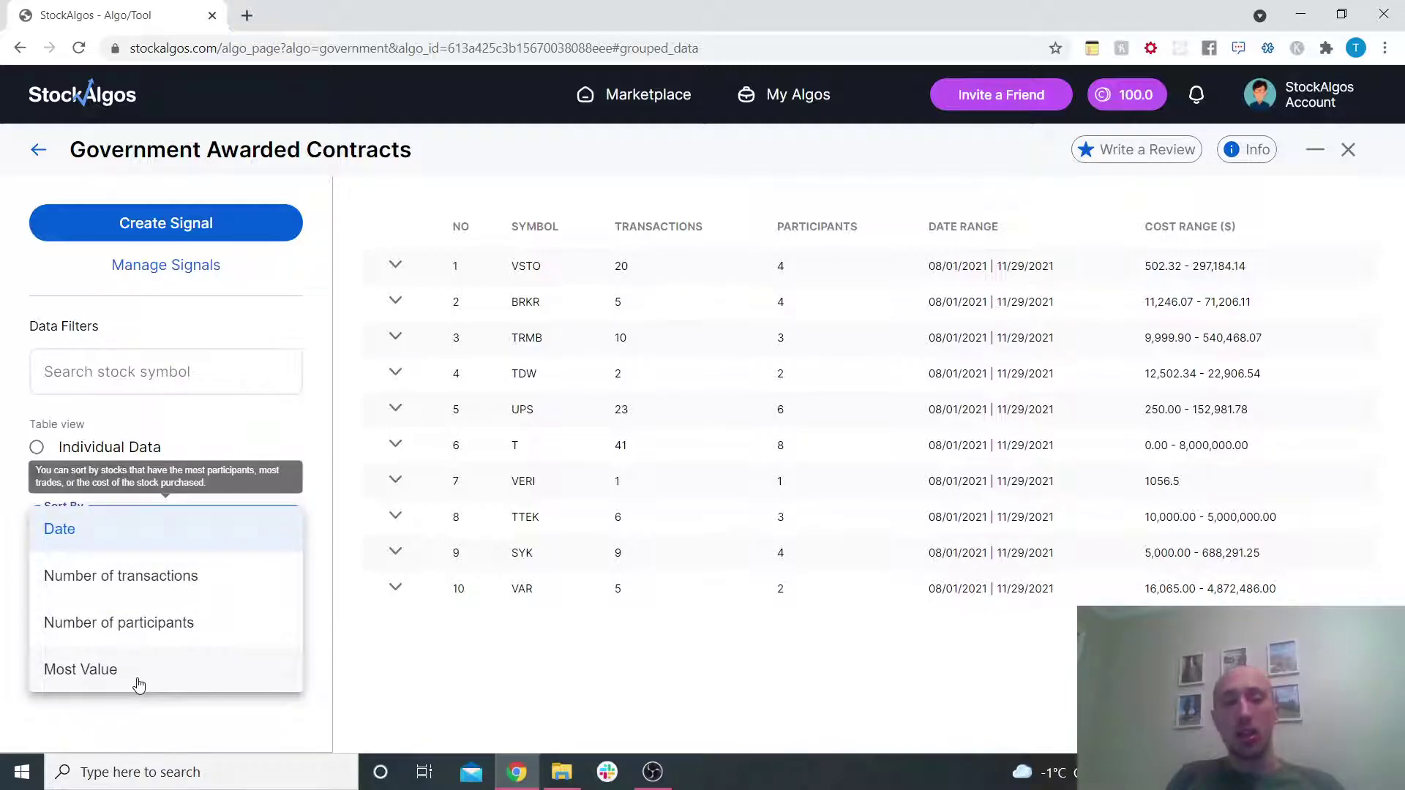
click(178, 580)
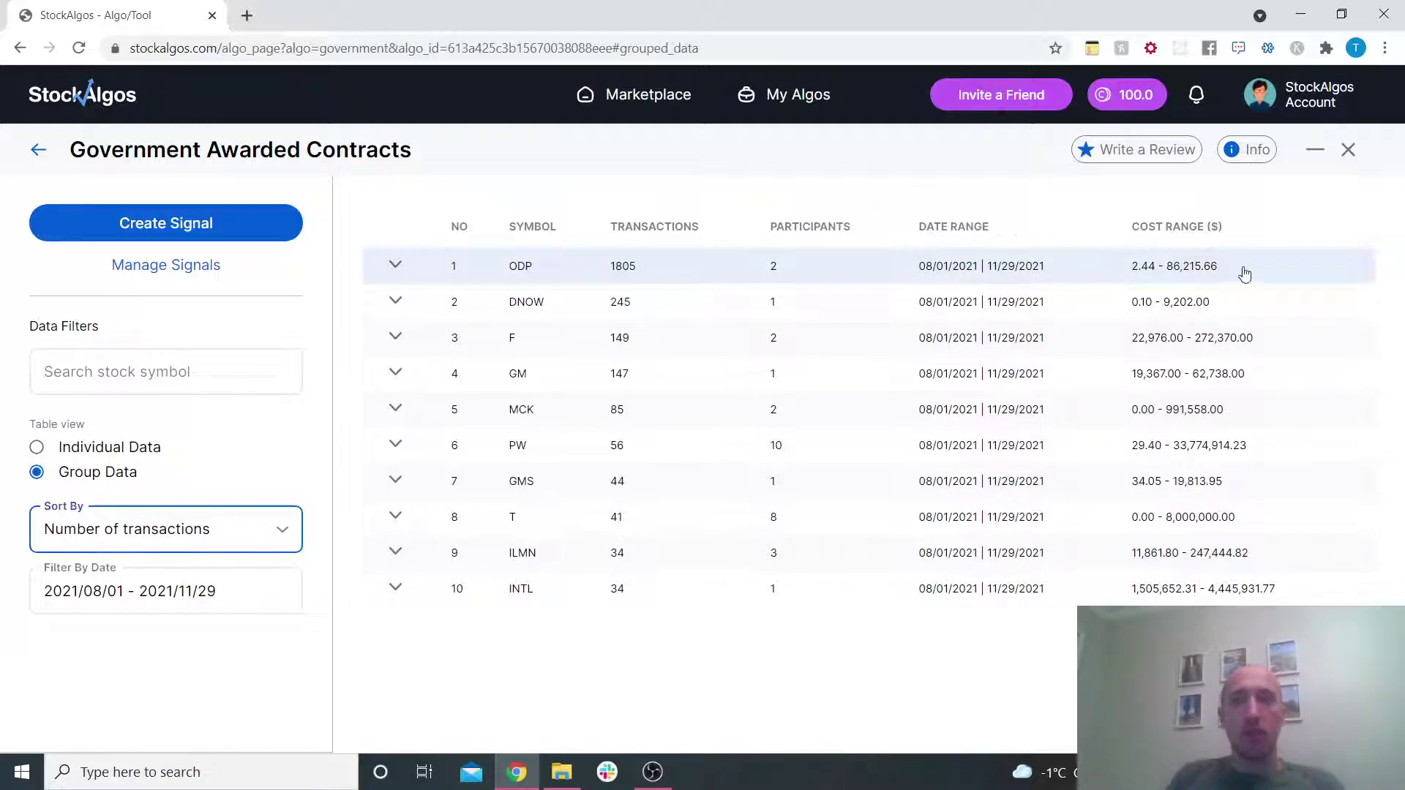
Step: Check the Individual Data view for the top stock's transactions, and return to Group Data
click(37, 451)
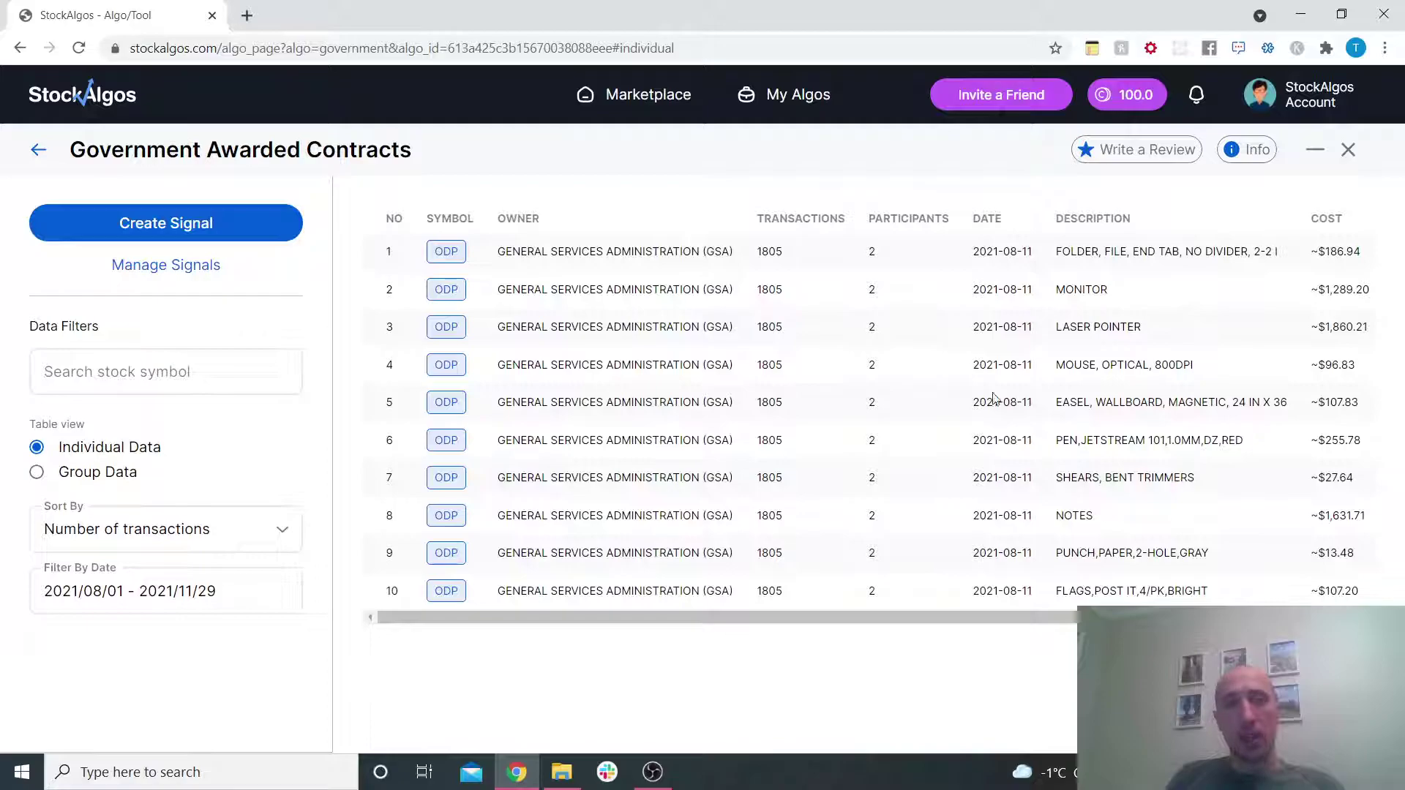
drag(789, 253, 751, 254)
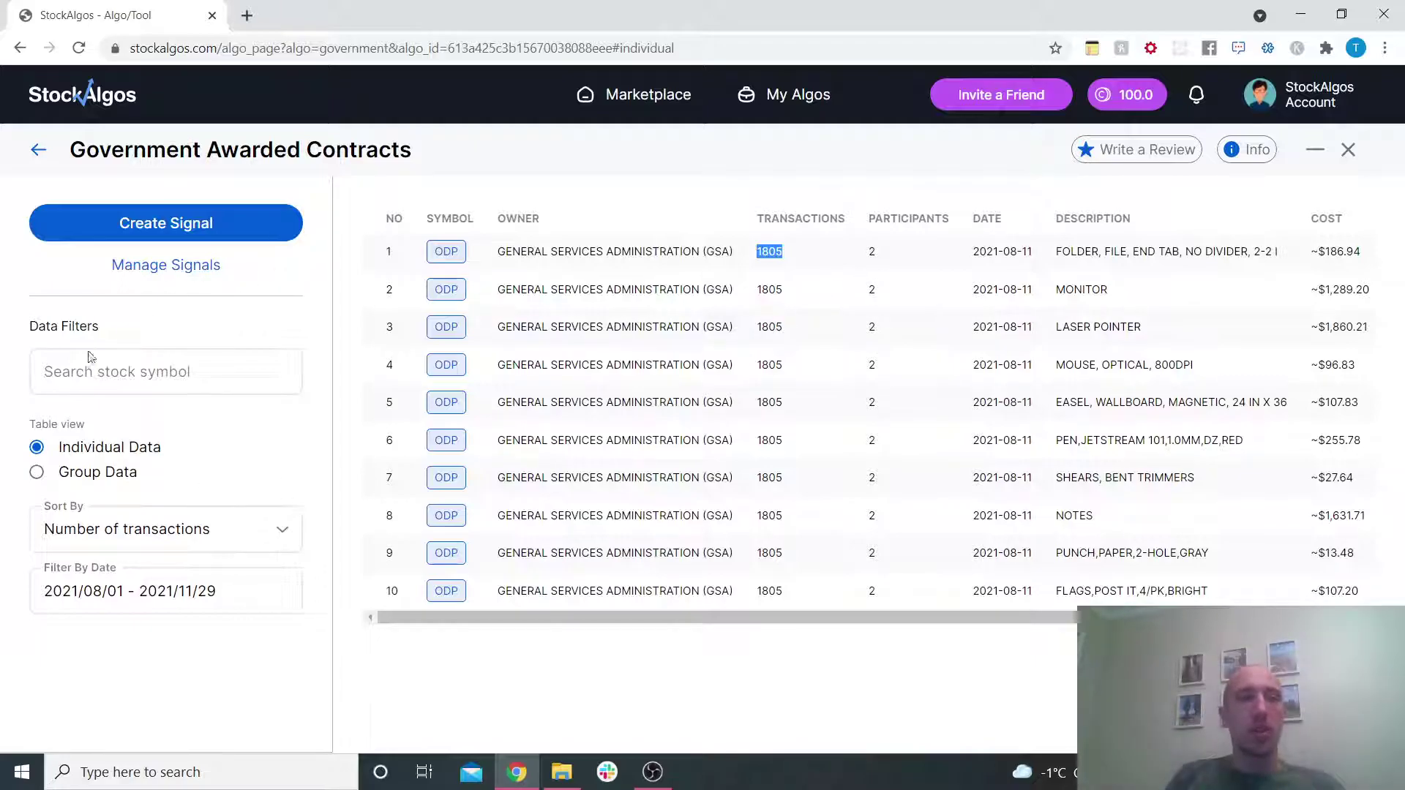
click(61, 473)
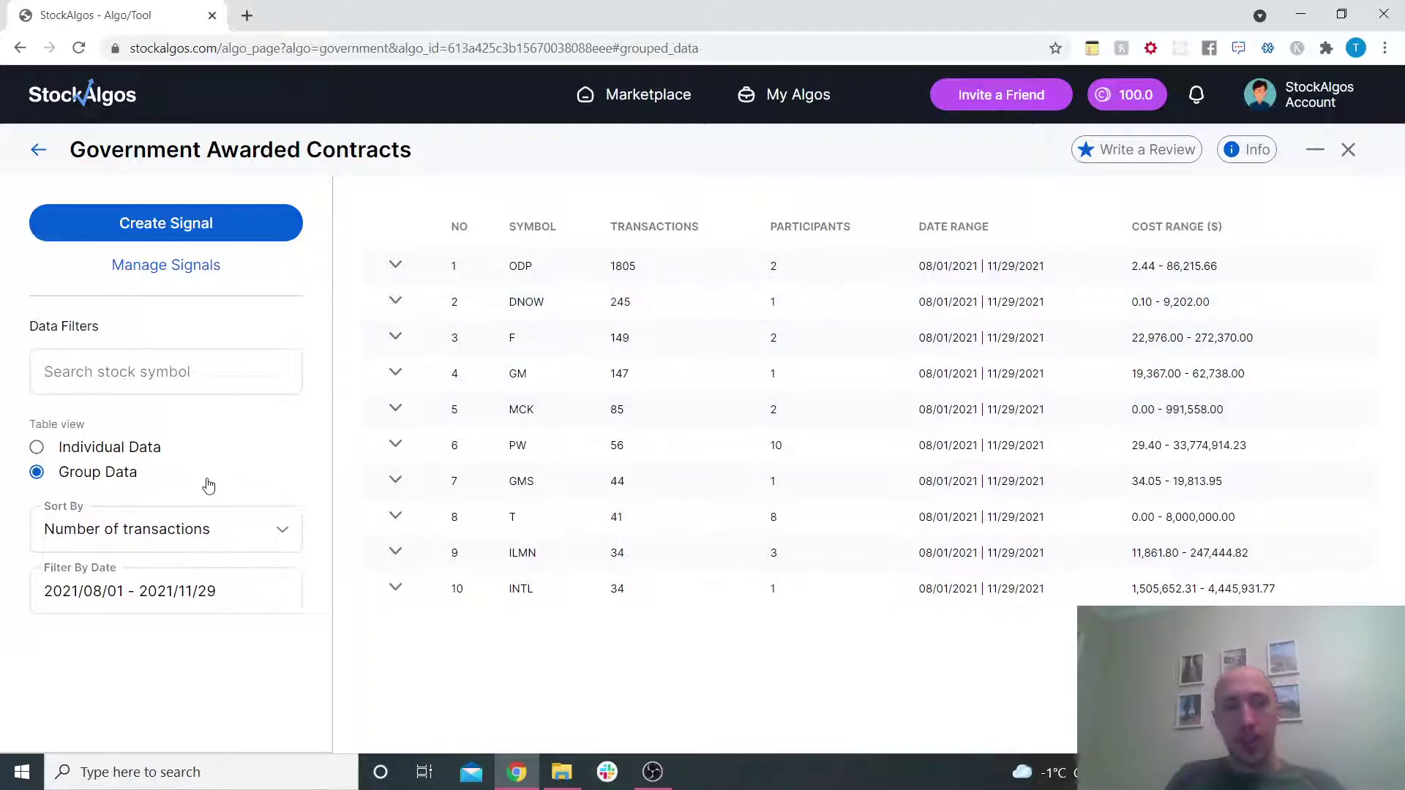
Step: Filter the grouped contracts to the date range 2021/08/01 - 2021/11/24
click(128, 596)
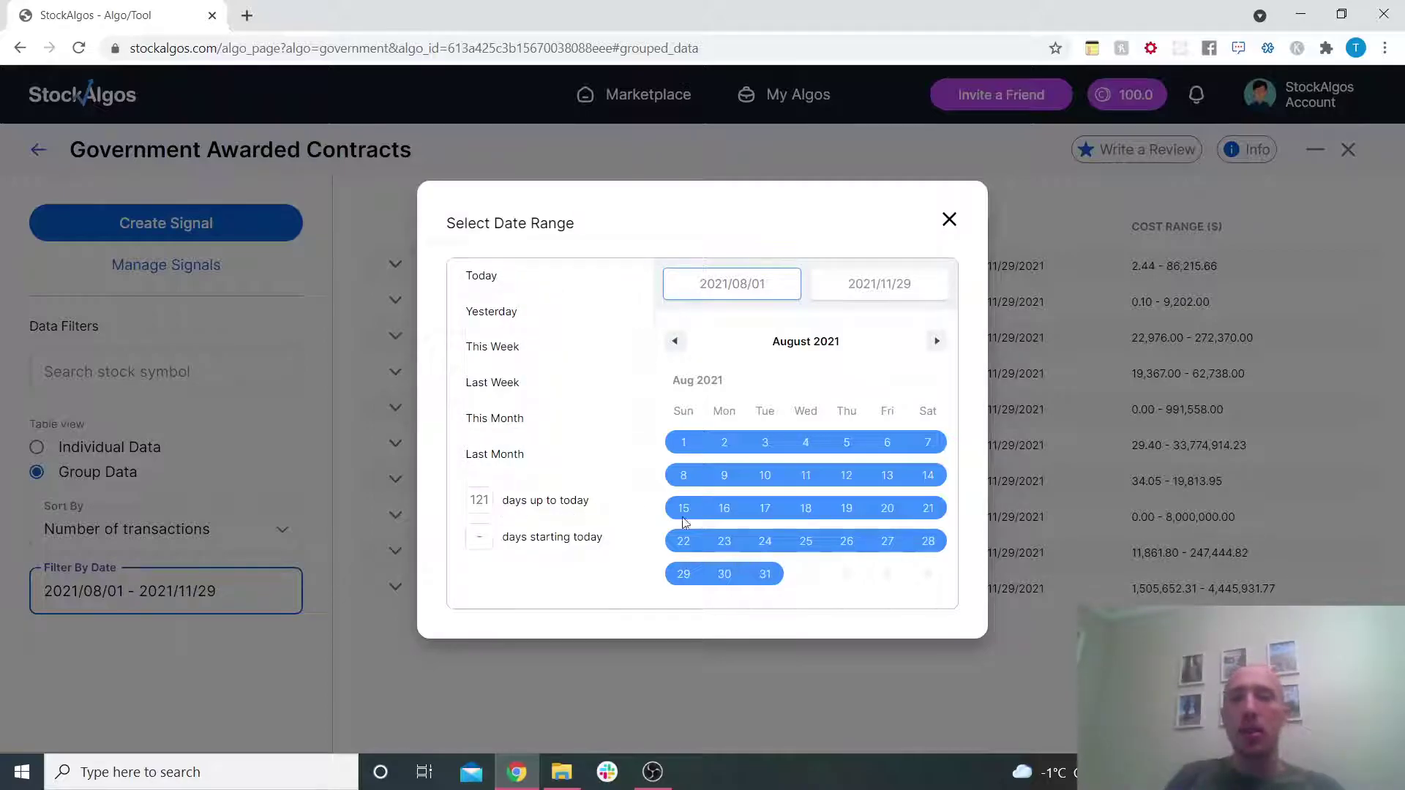
click(684, 446)
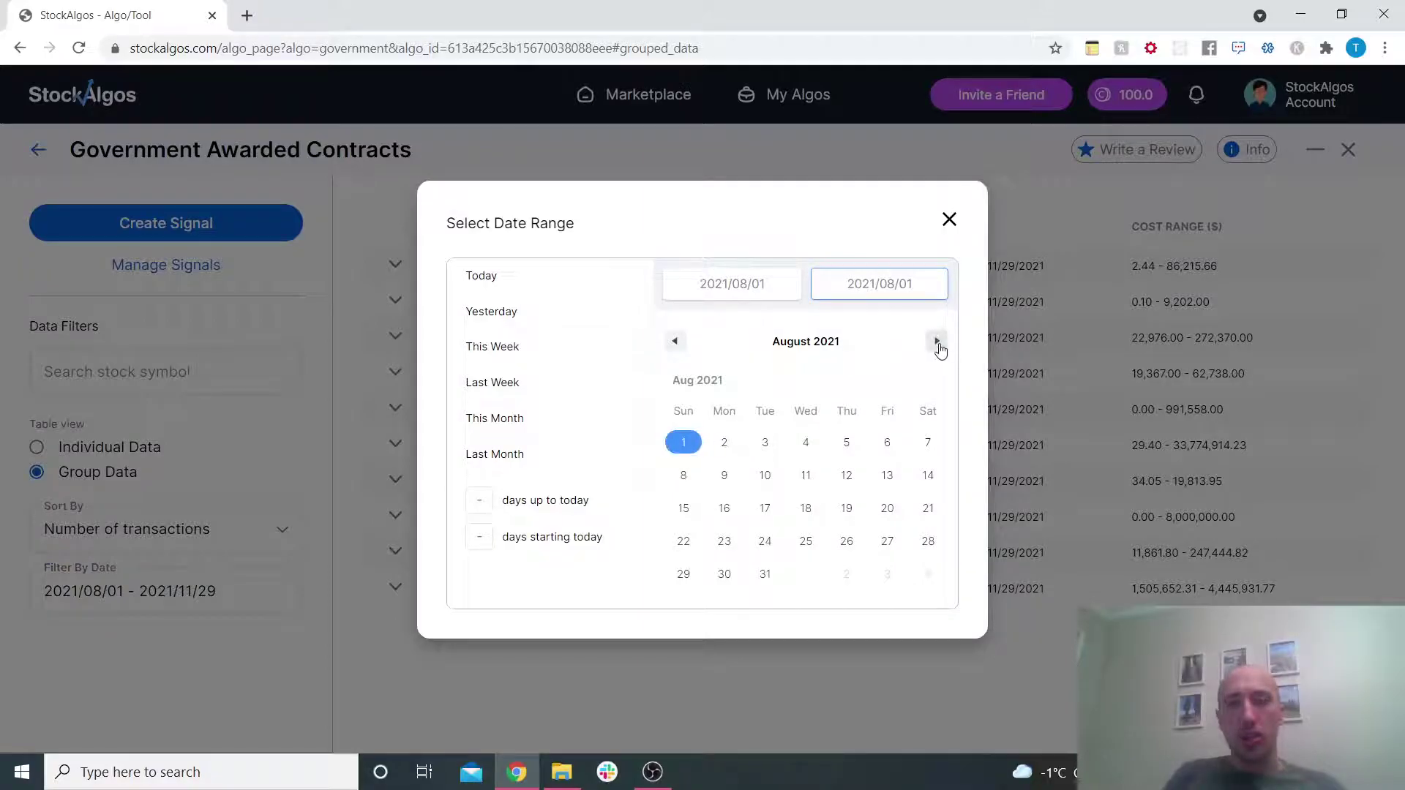
click(938, 344)
click(937, 342)
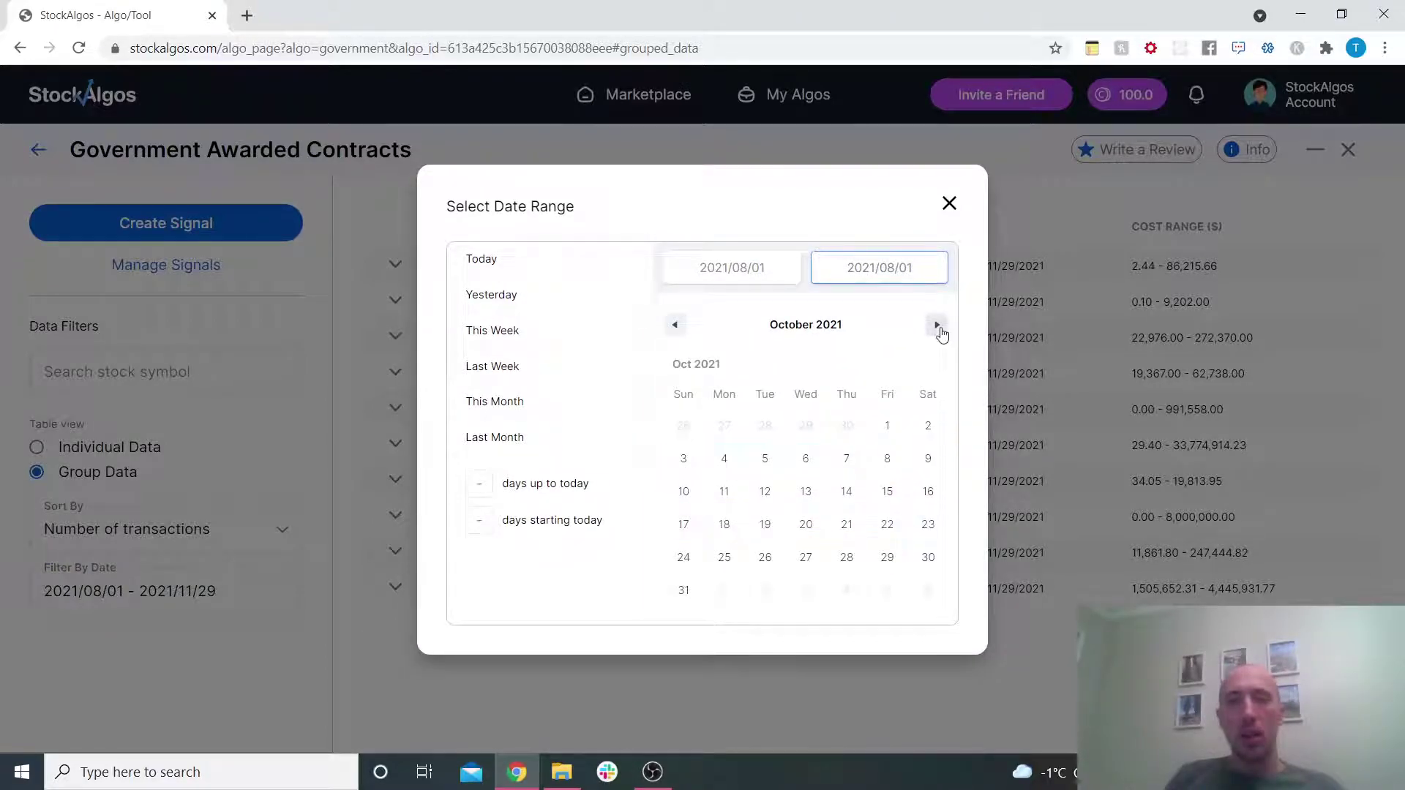
click(939, 326)
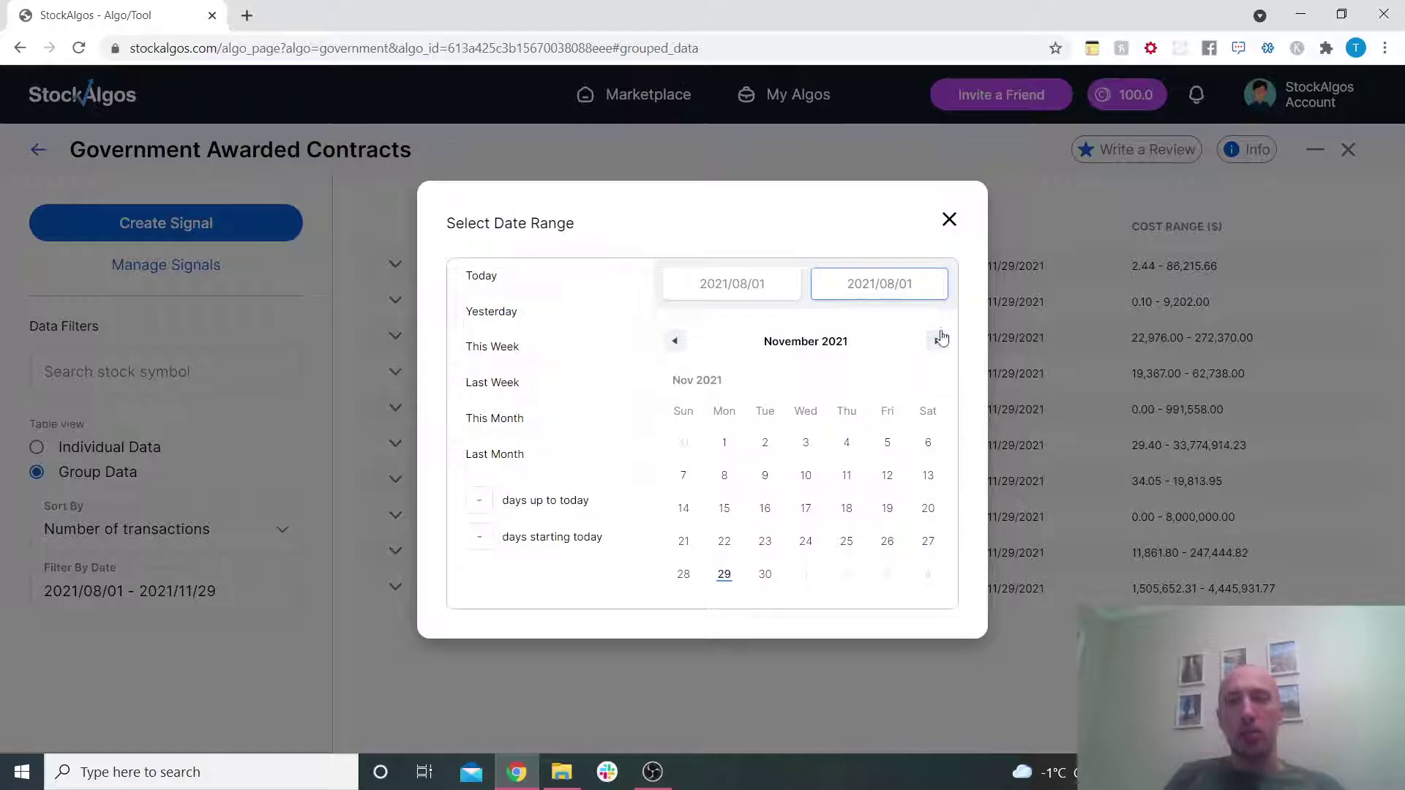
click(807, 543)
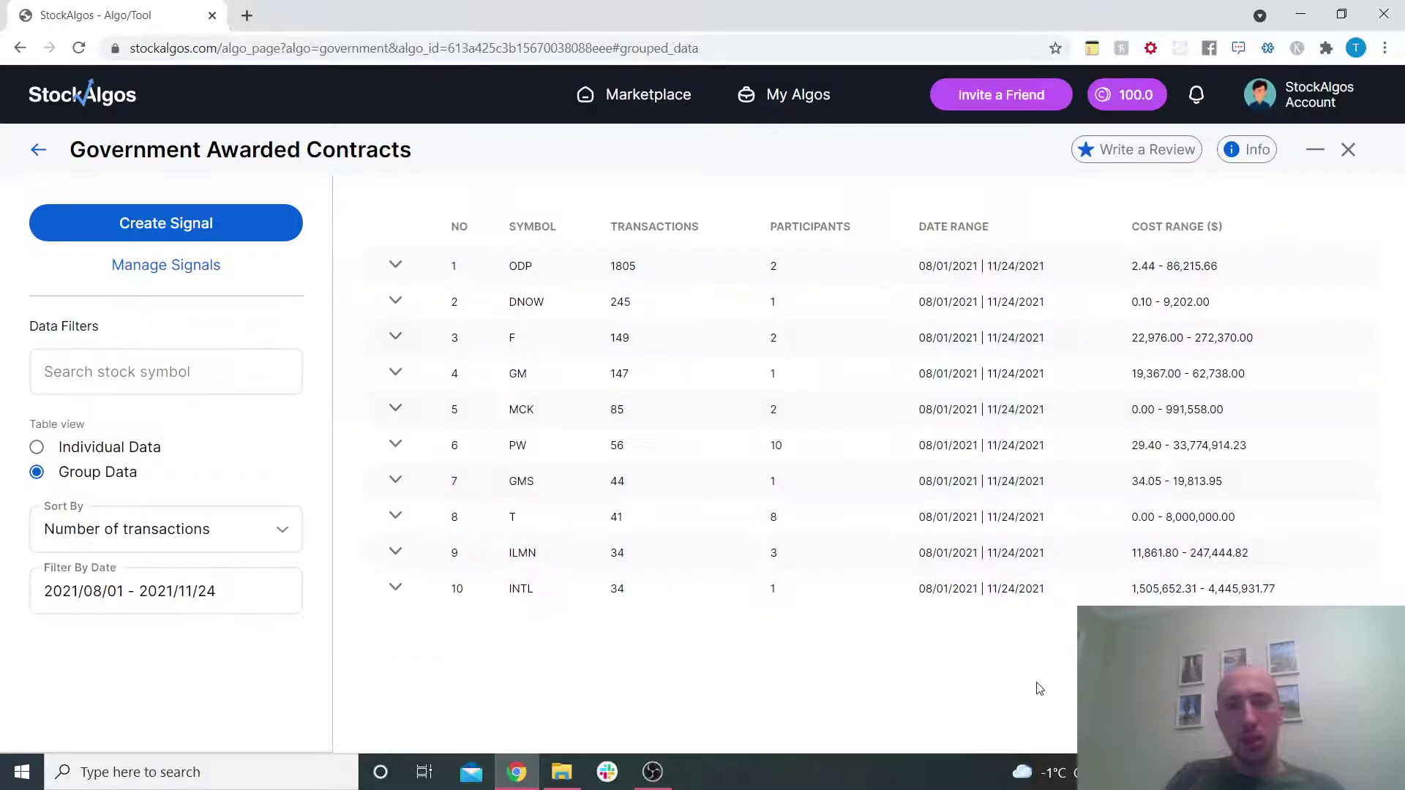
click(1035, 659)
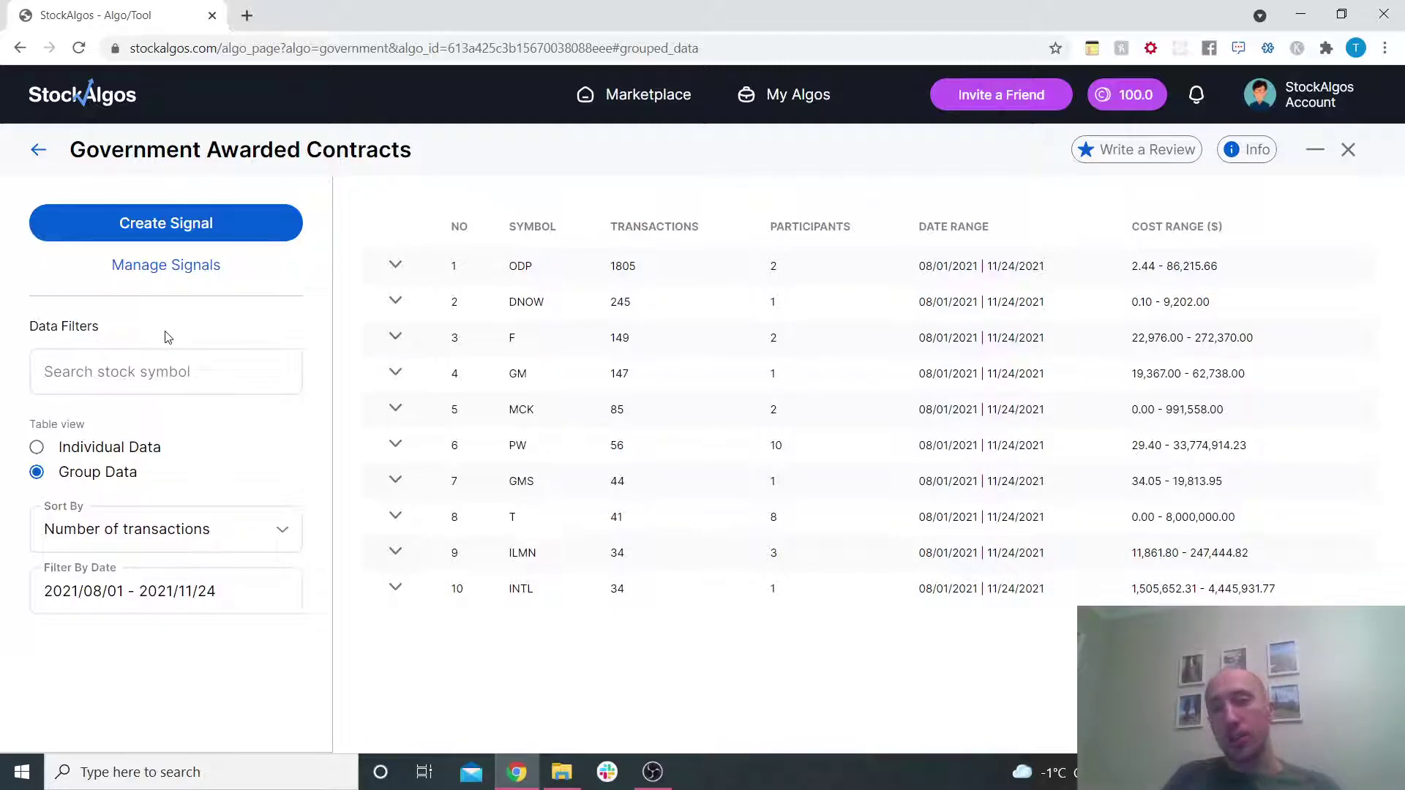
Step: Start a new signal sorted by Number of transactions, keeping its time frame at 5 days
click(152, 226)
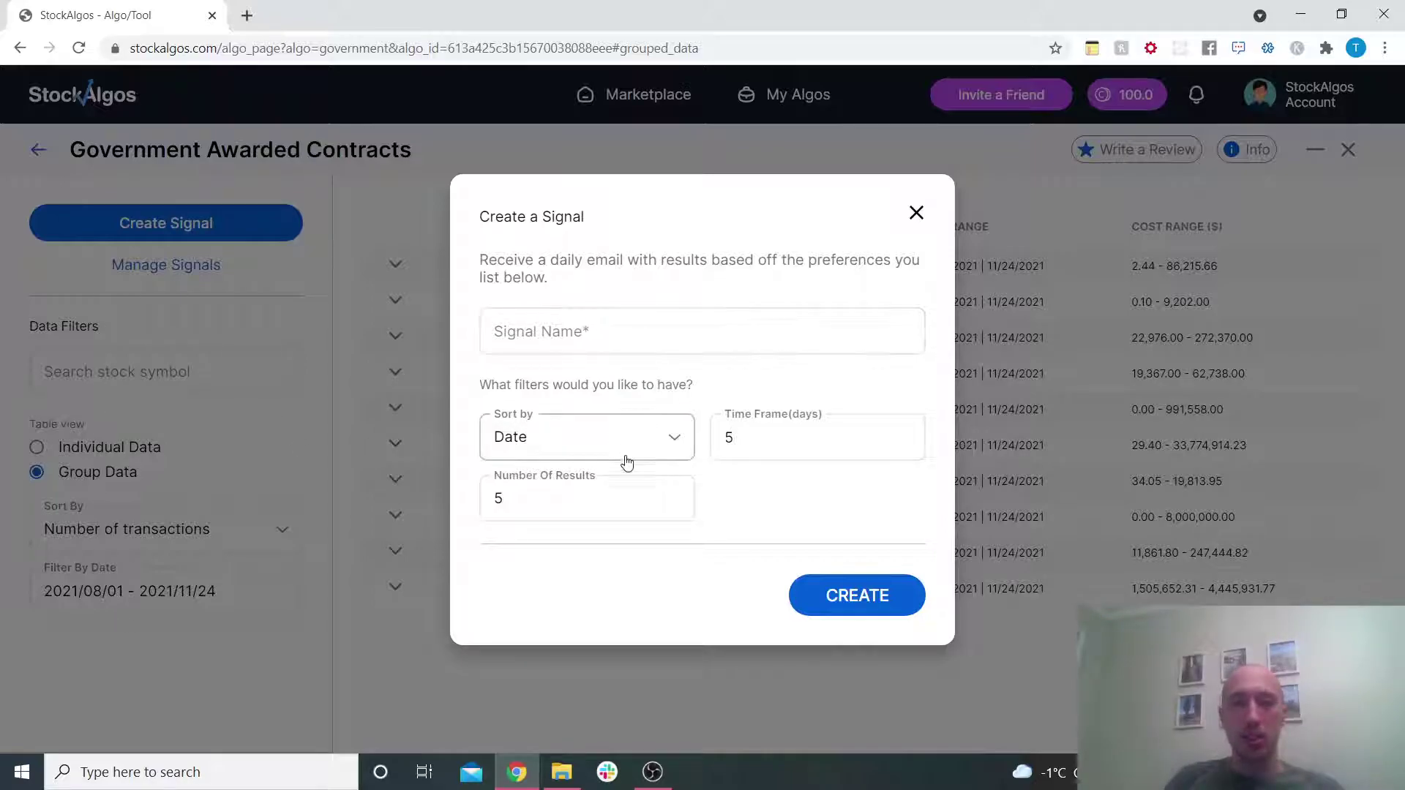
click(604, 443)
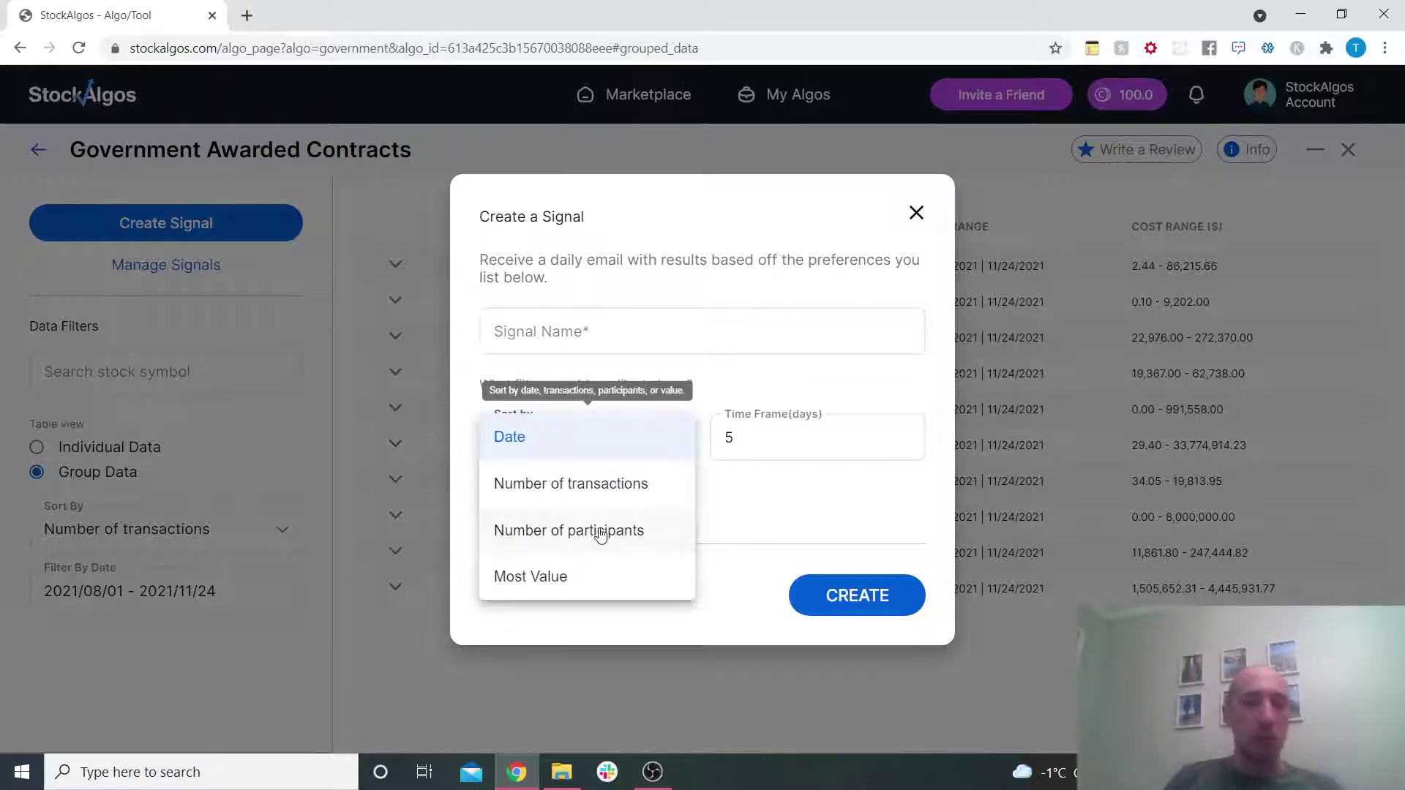
click(578, 485)
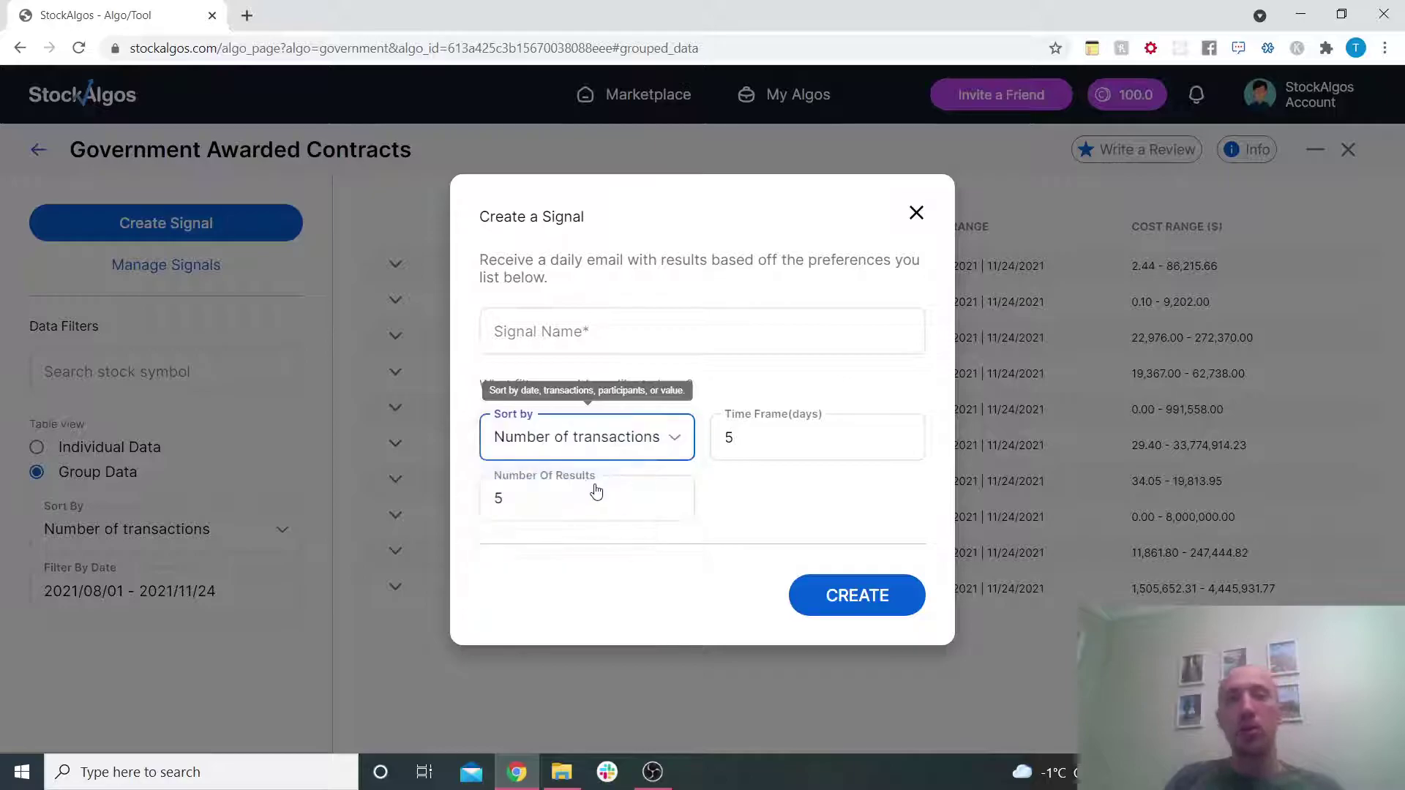
click(787, 436)
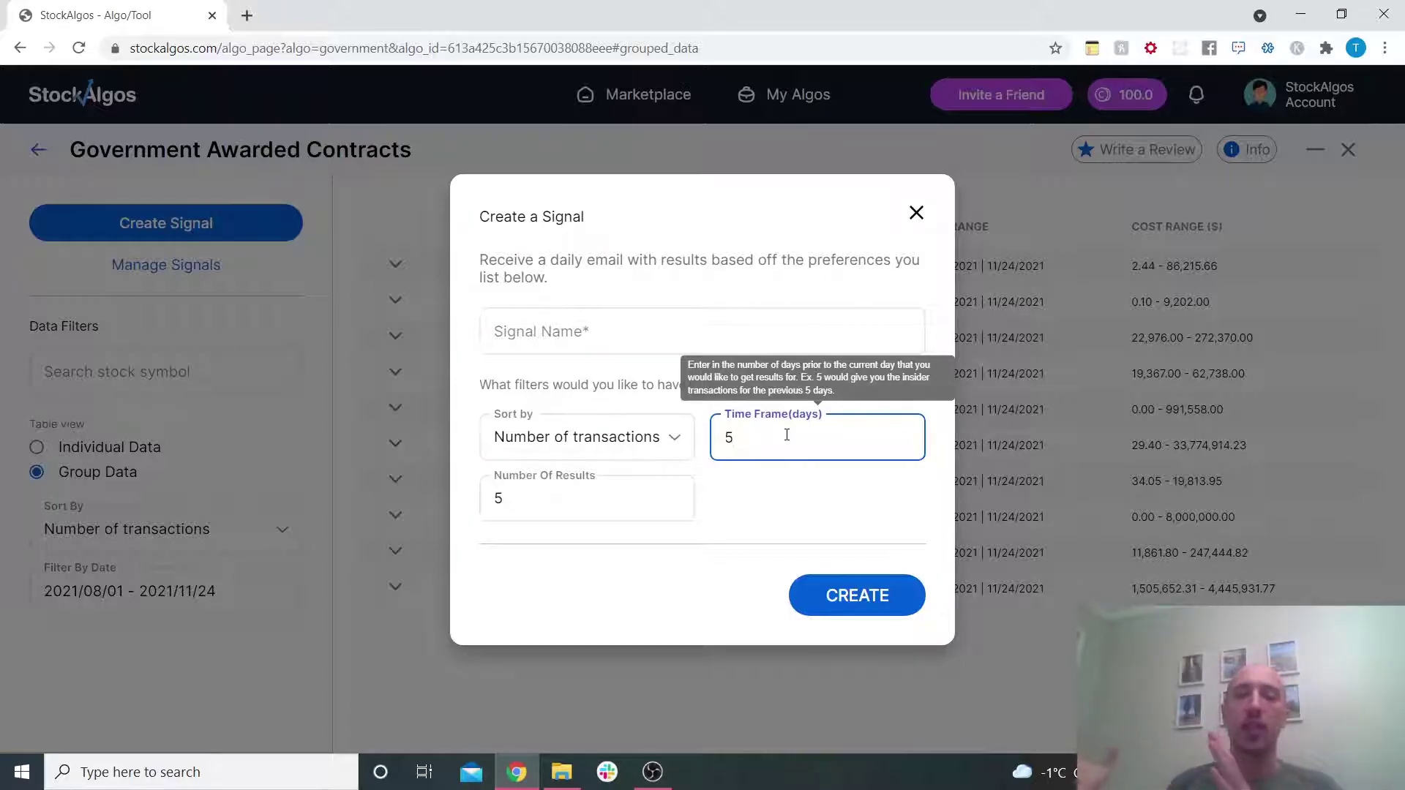
drag(738, 441, 721, 443)
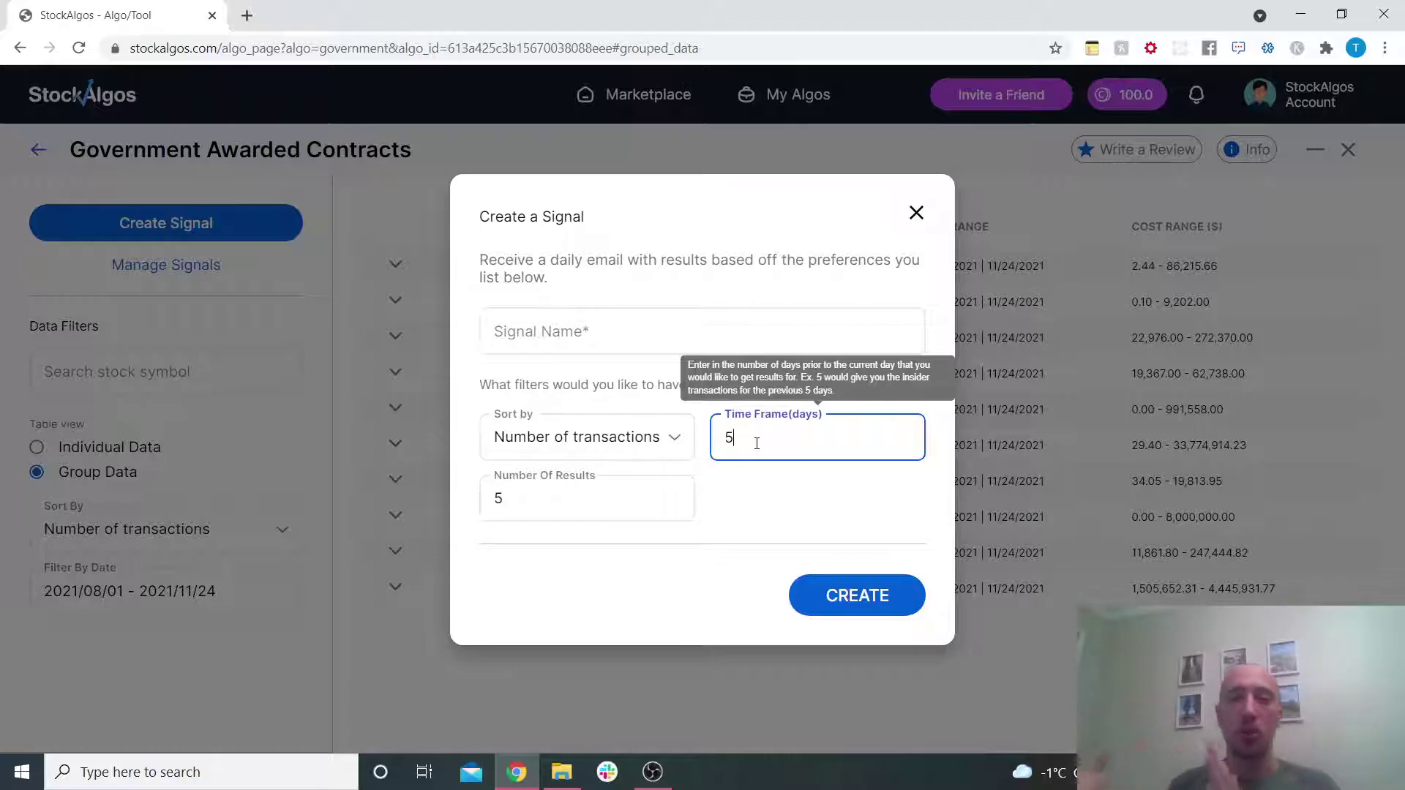
click(559, 534)
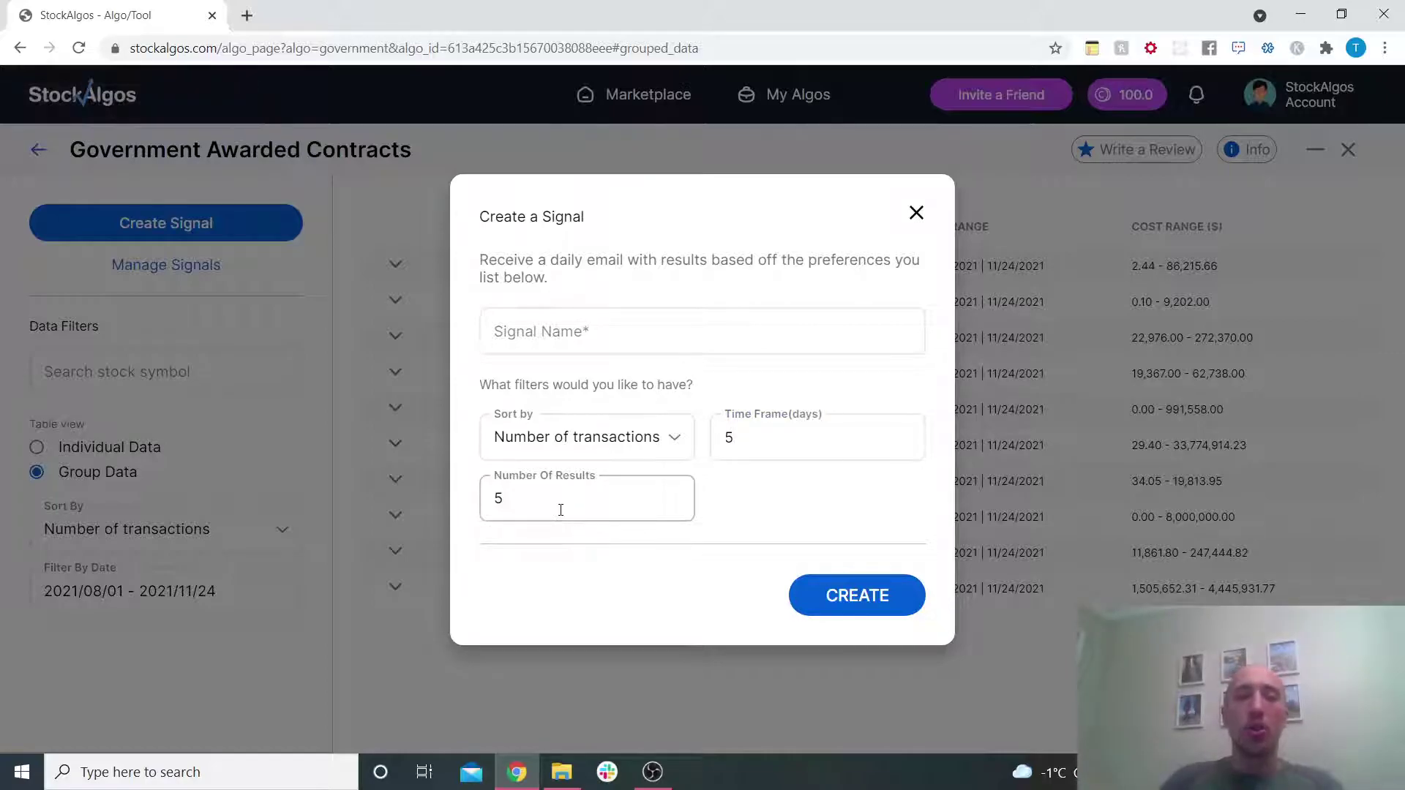
Step: Try 15 as the signal's number of results and change it back to 5
click(497, 498)
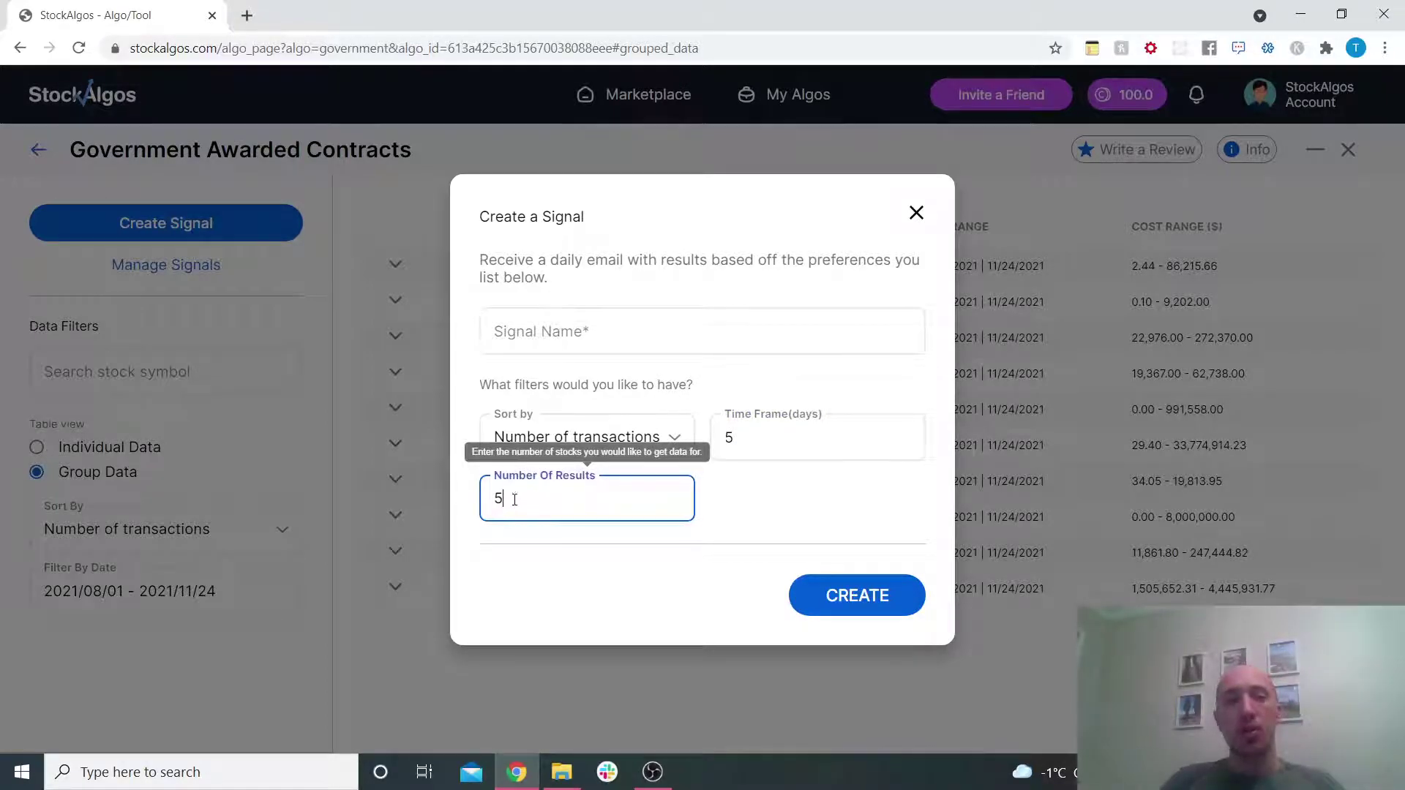
click(459, 502)
click(489, 499)
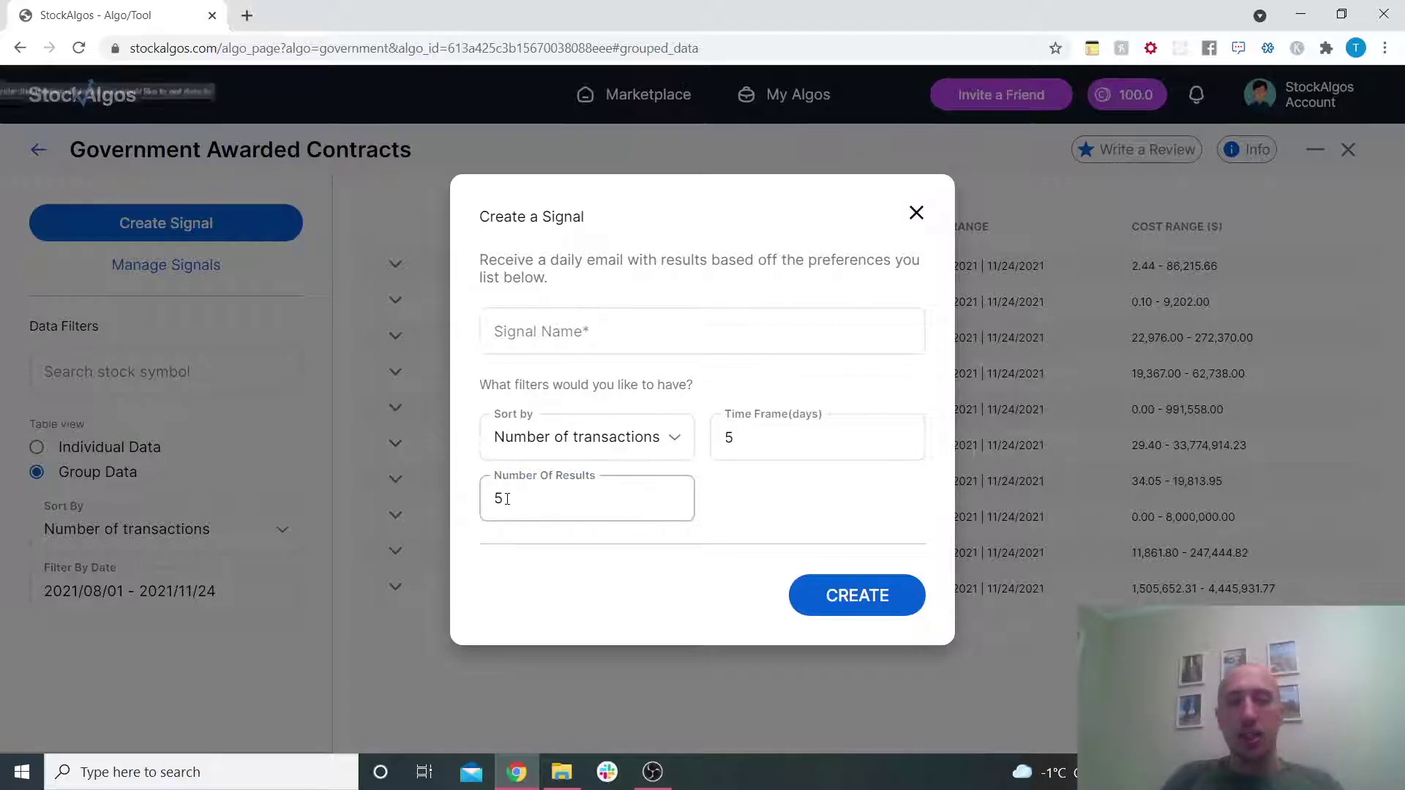
text(1)
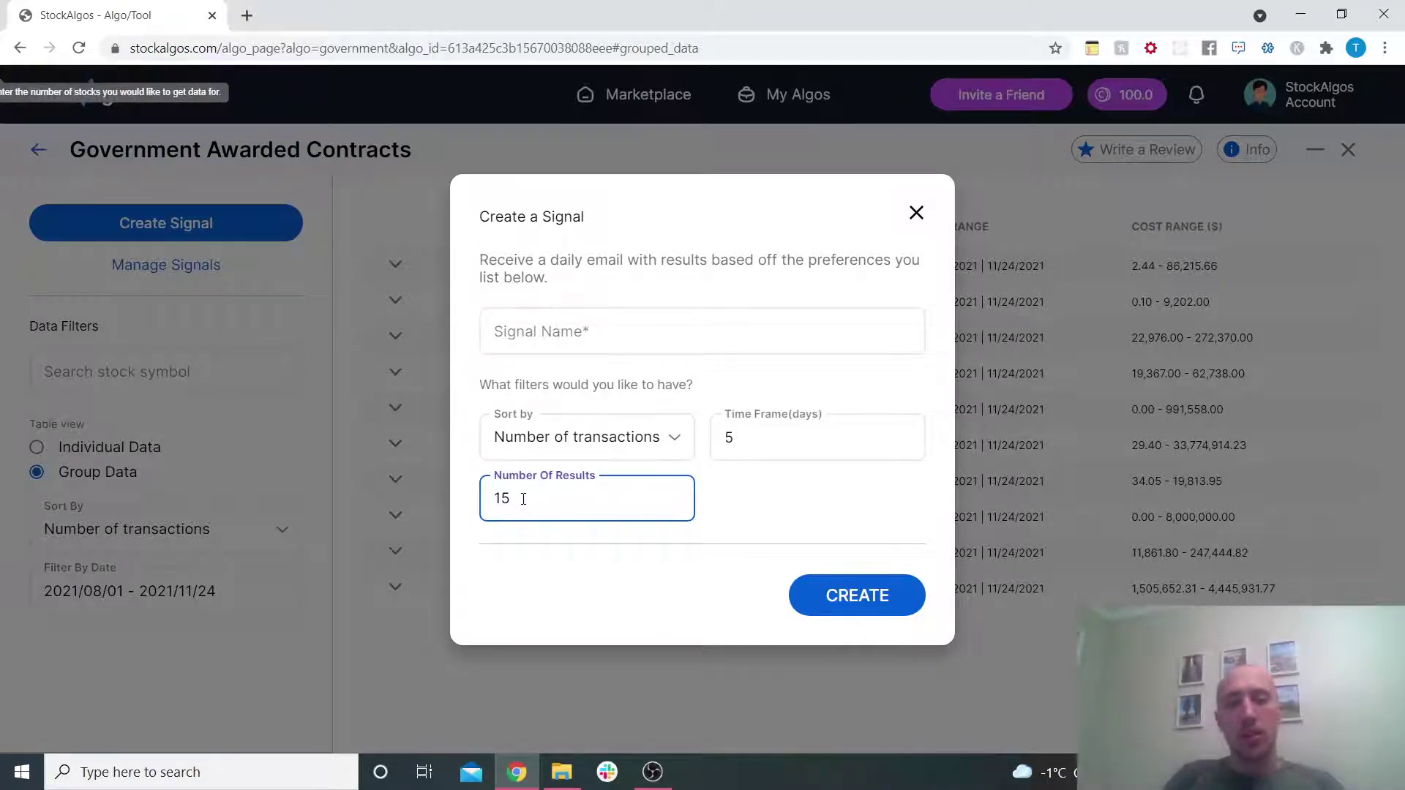
click(503, 526)
click(493, 496)
key(BackSpace)
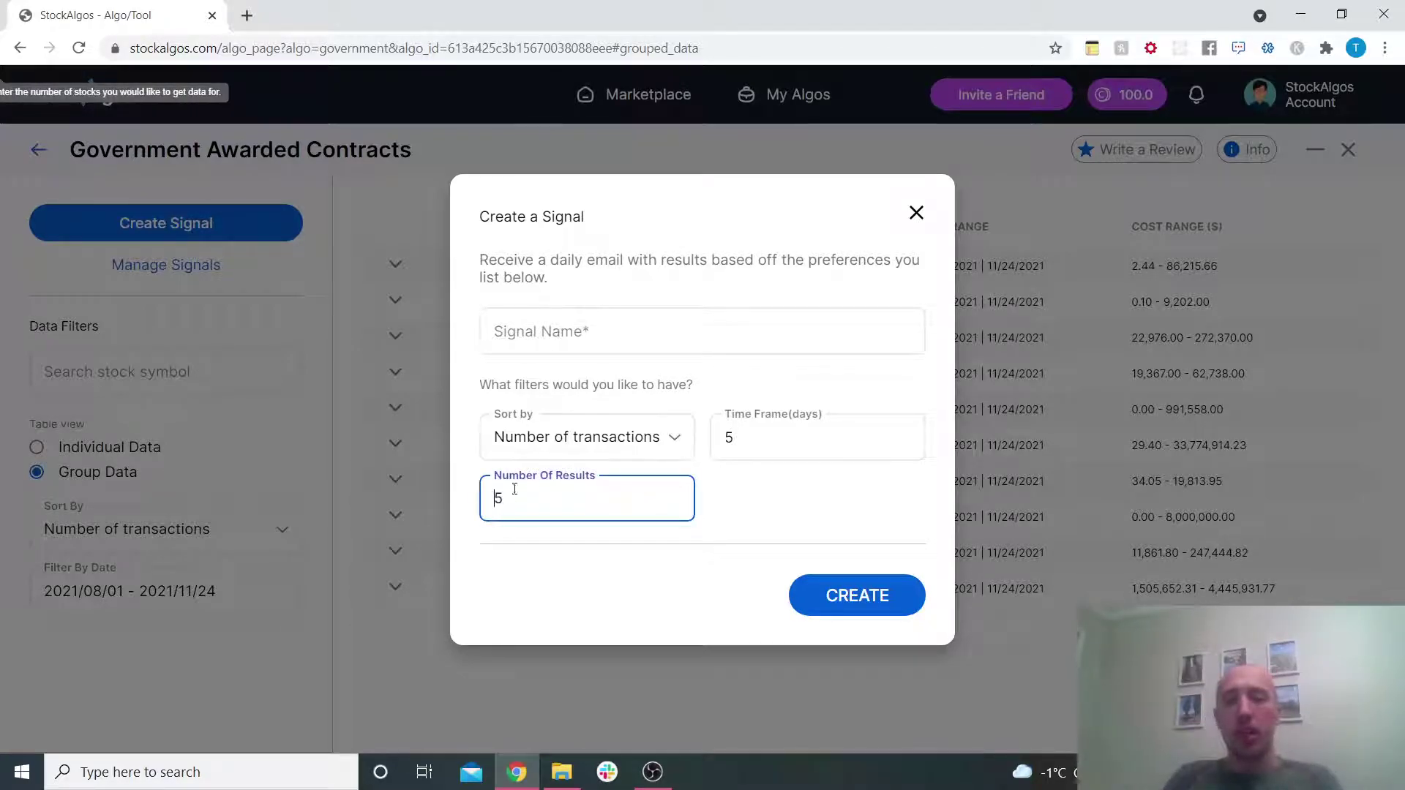
click(545, 313)
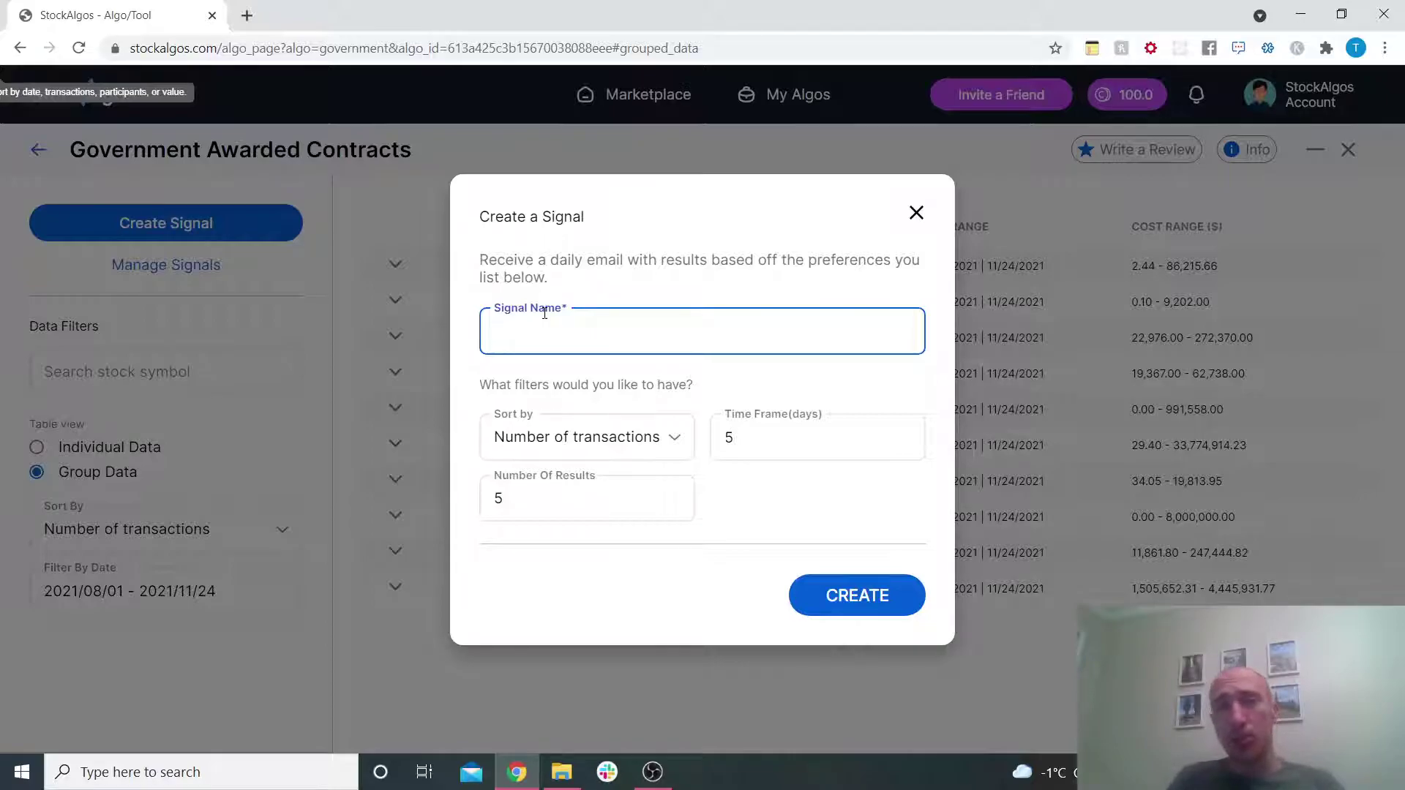
click(572, 438)
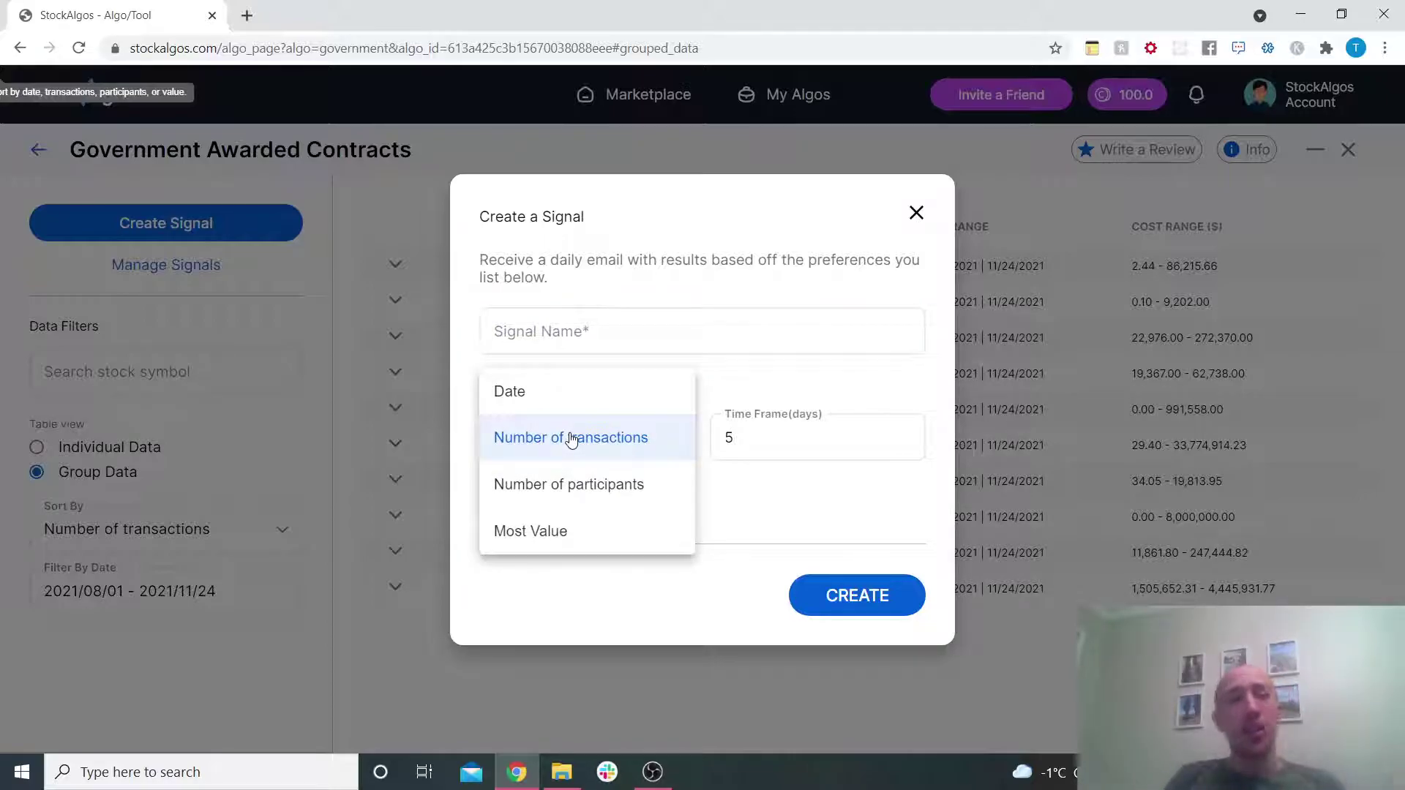
click(533, 586)
Step: Name the signal "Gov Contracts Transactions", create it and dismiss the confirmation
click(589, 334)
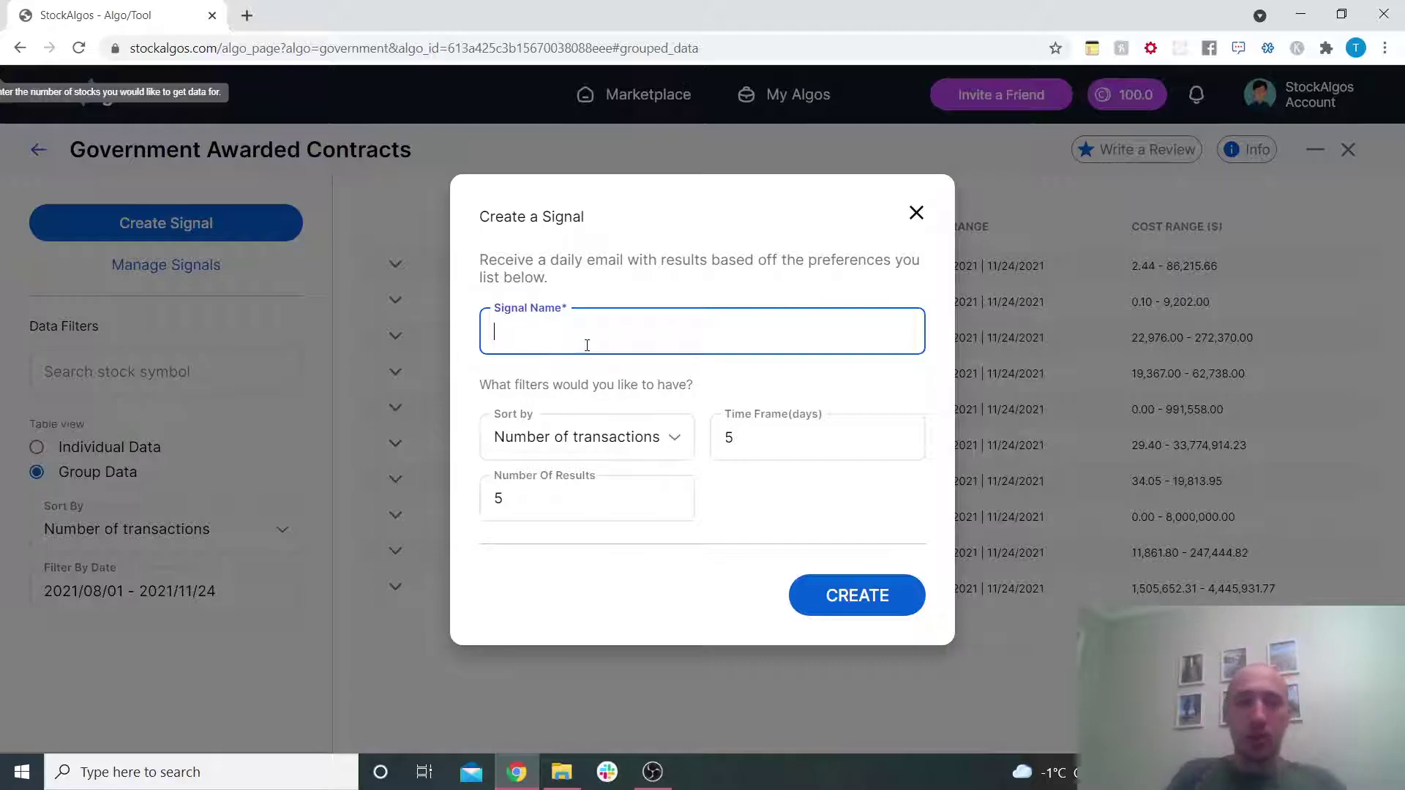
text(Gov )
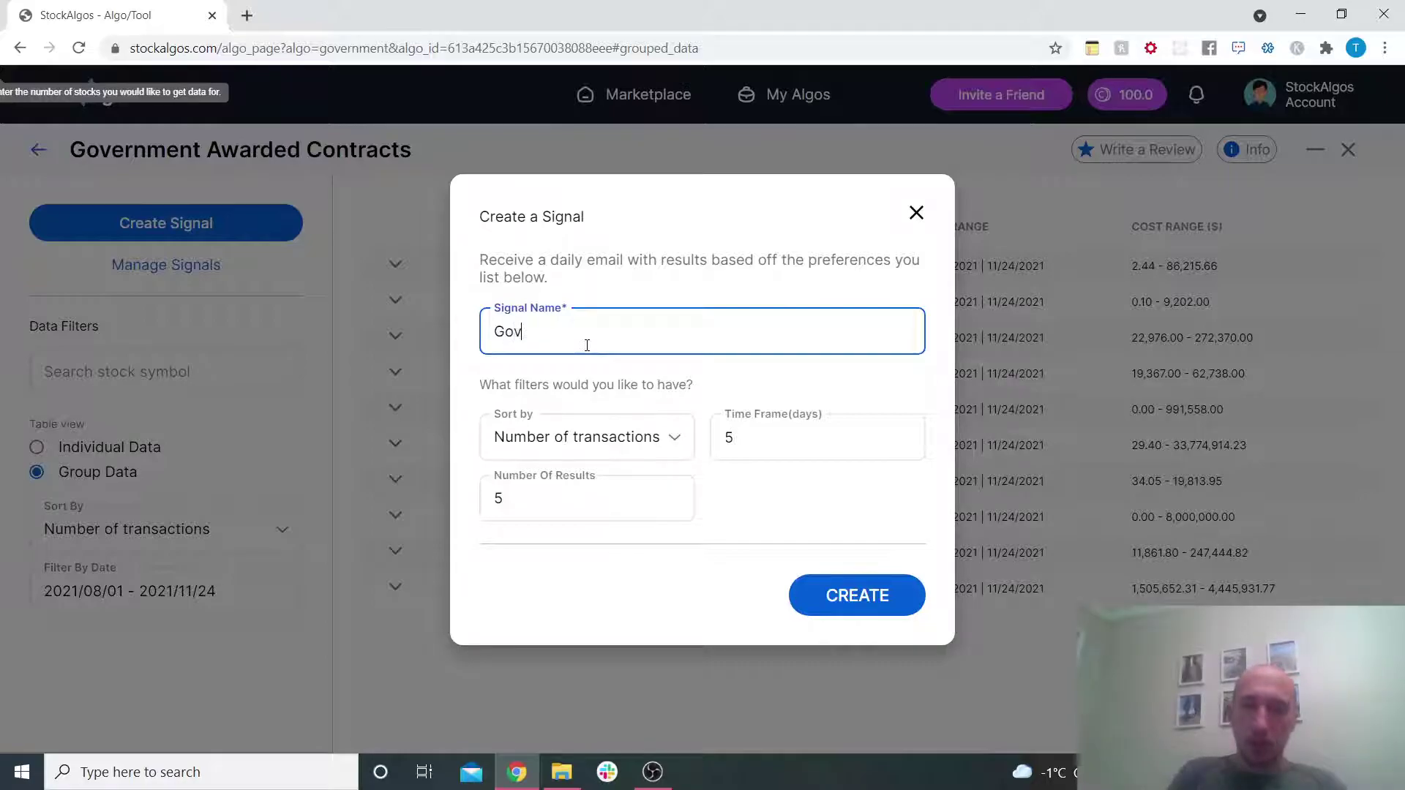
text(Vop)
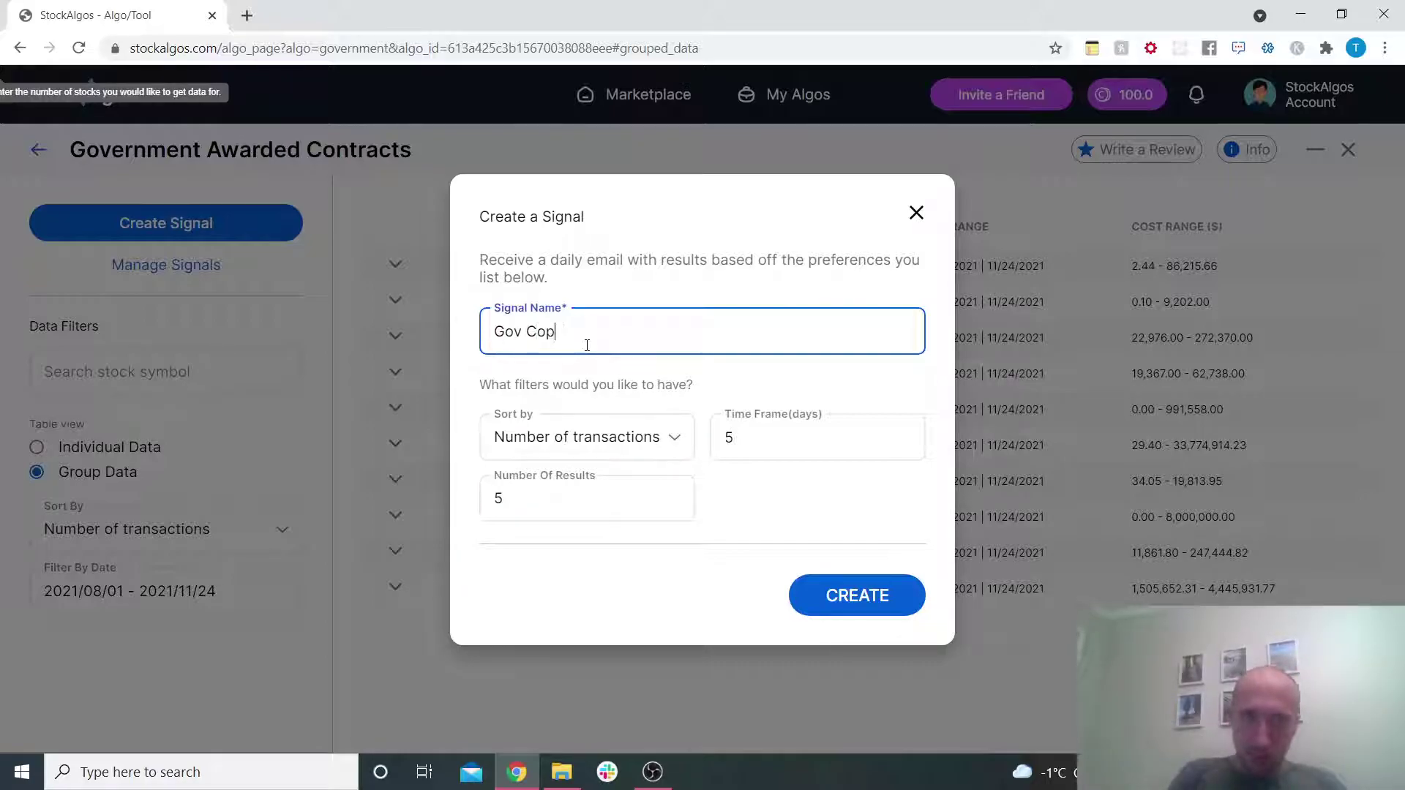
key(BackSpace)
text(ntrac)
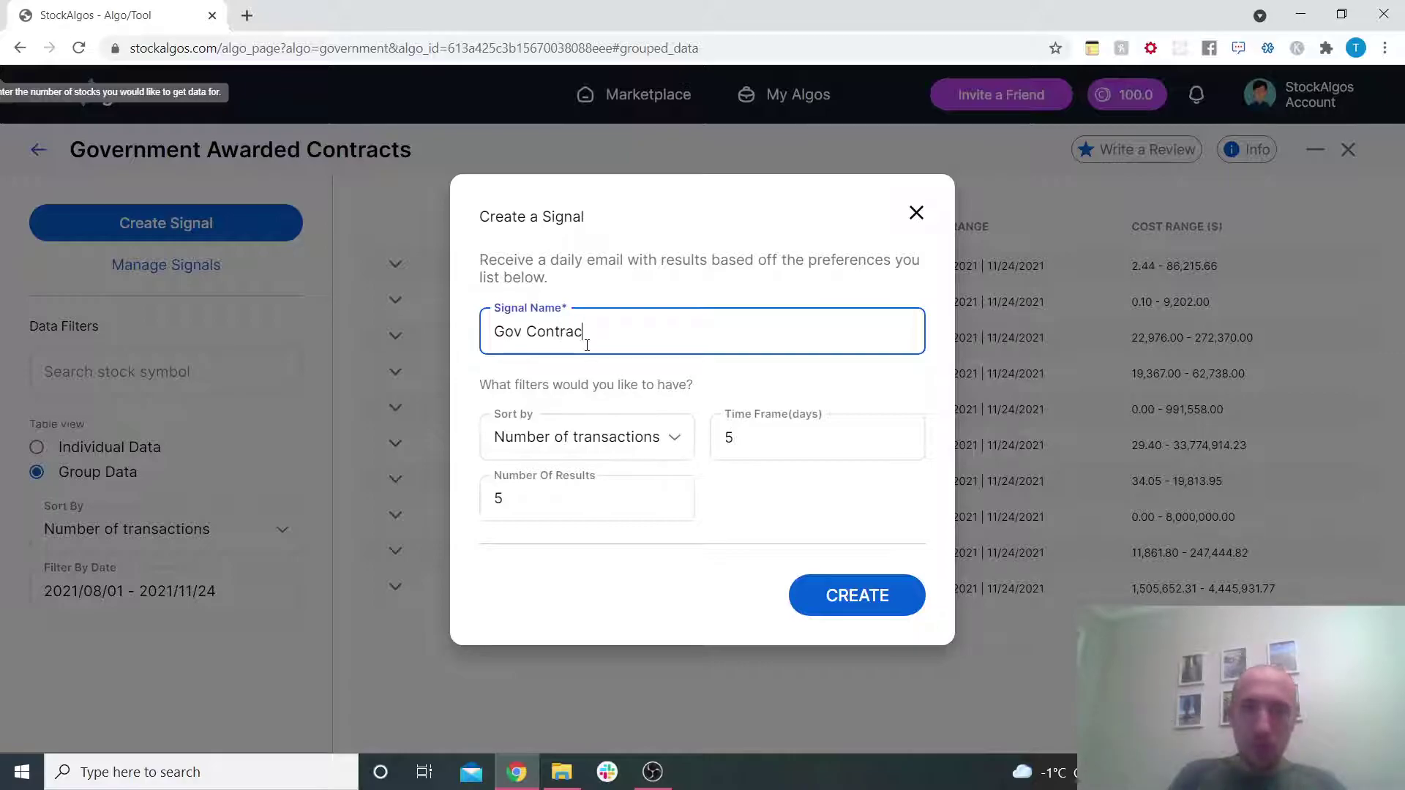
text(ts Transactions)
click(849, 596)
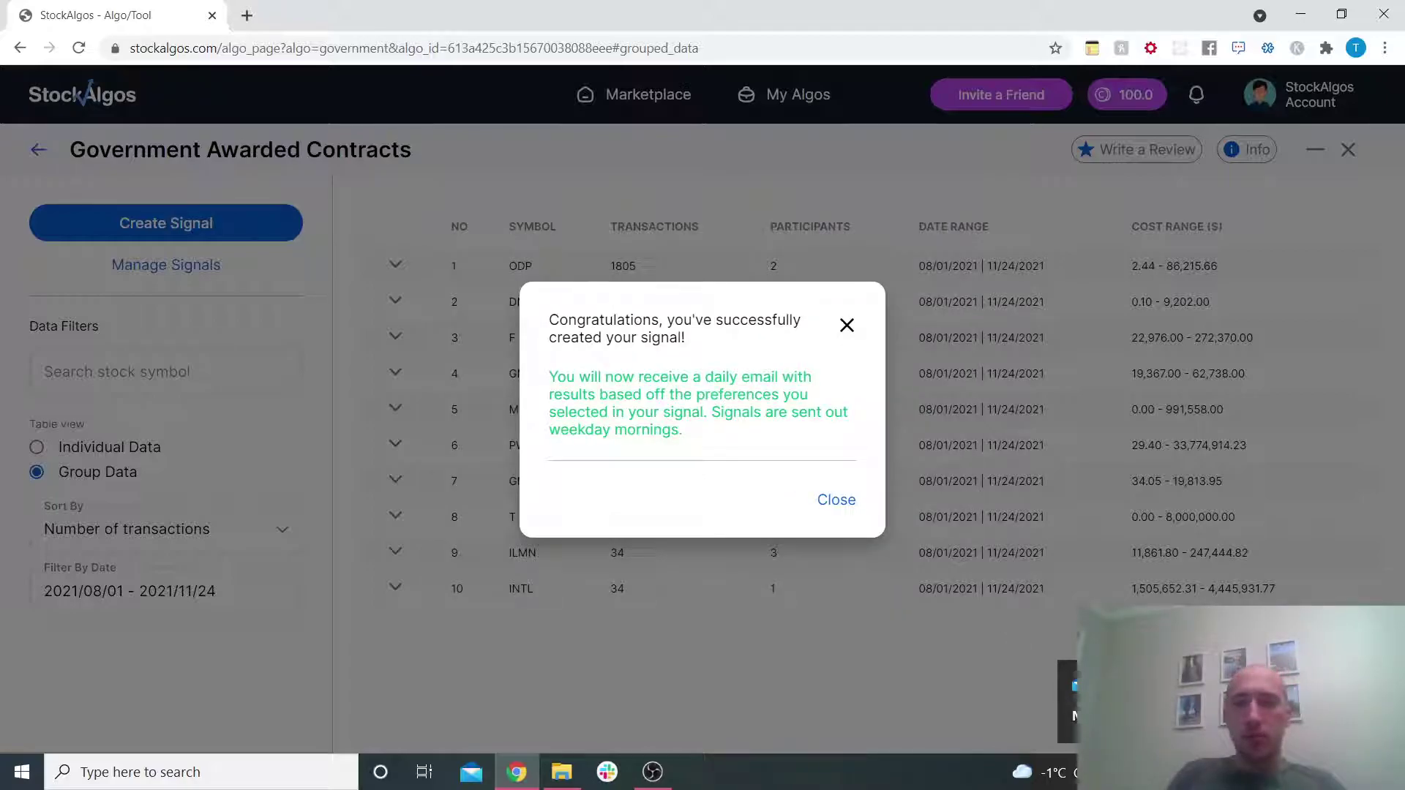
click(835, 504)
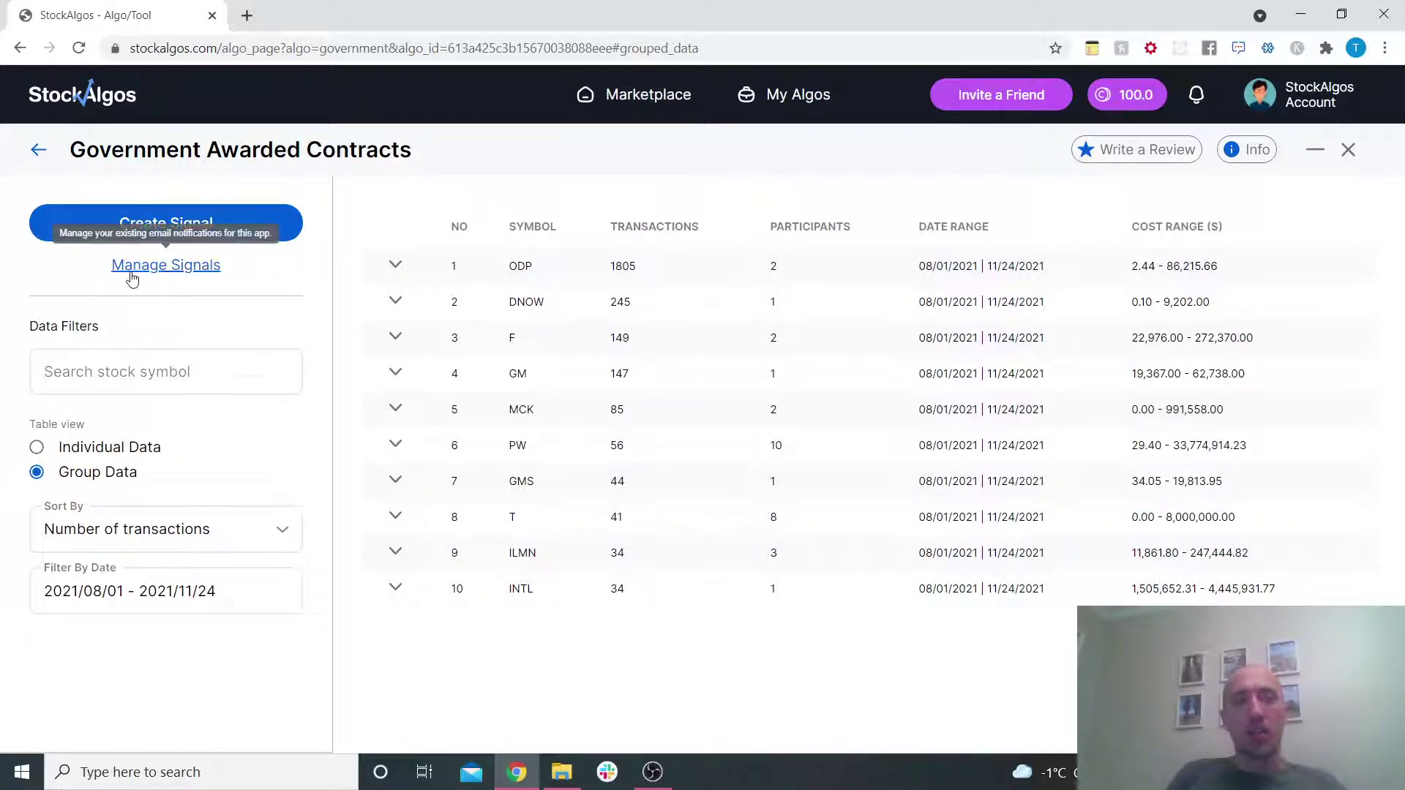
Step: Review the list of existing signals and the Government Awarded Contracts description and usage info, closing each one
click(163, 271)
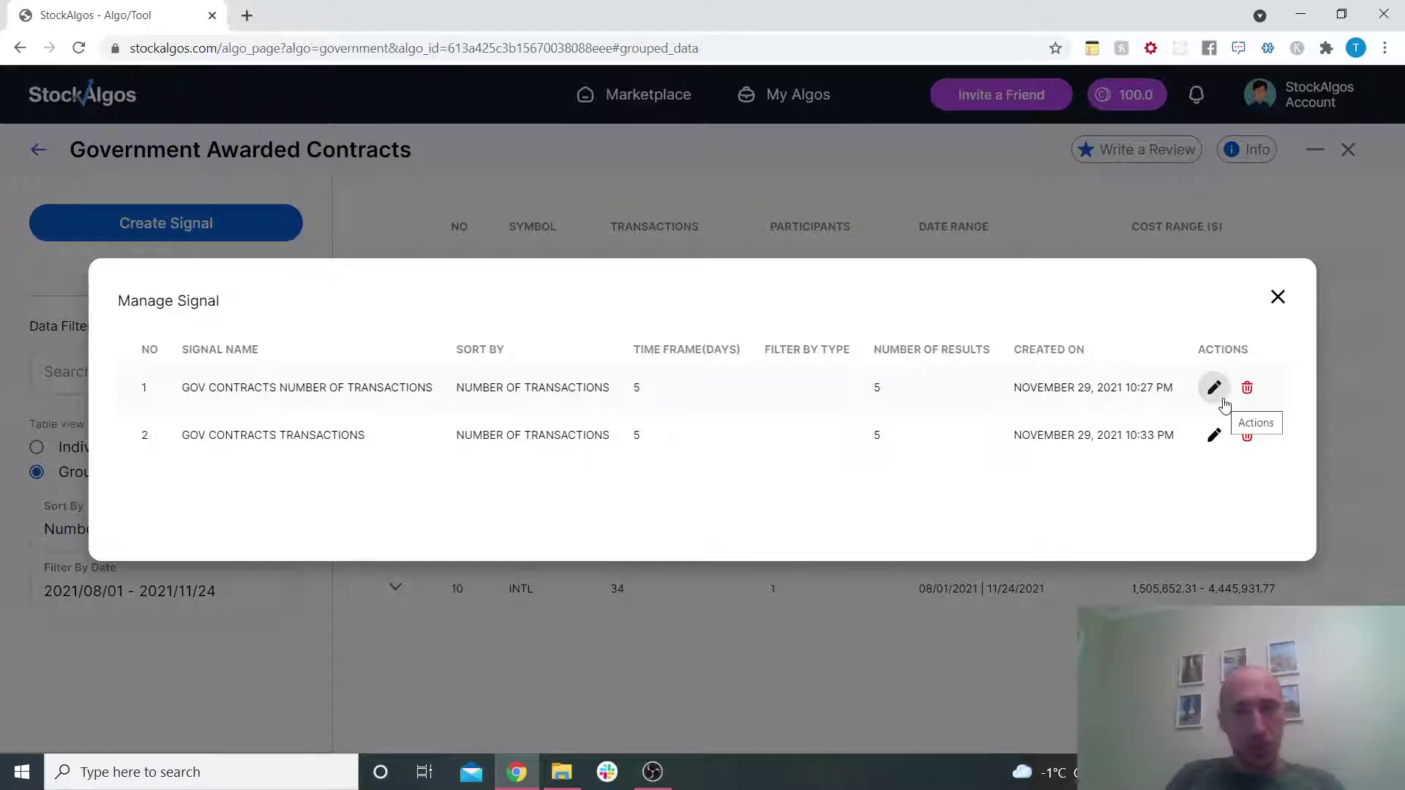
click(1278, 296)
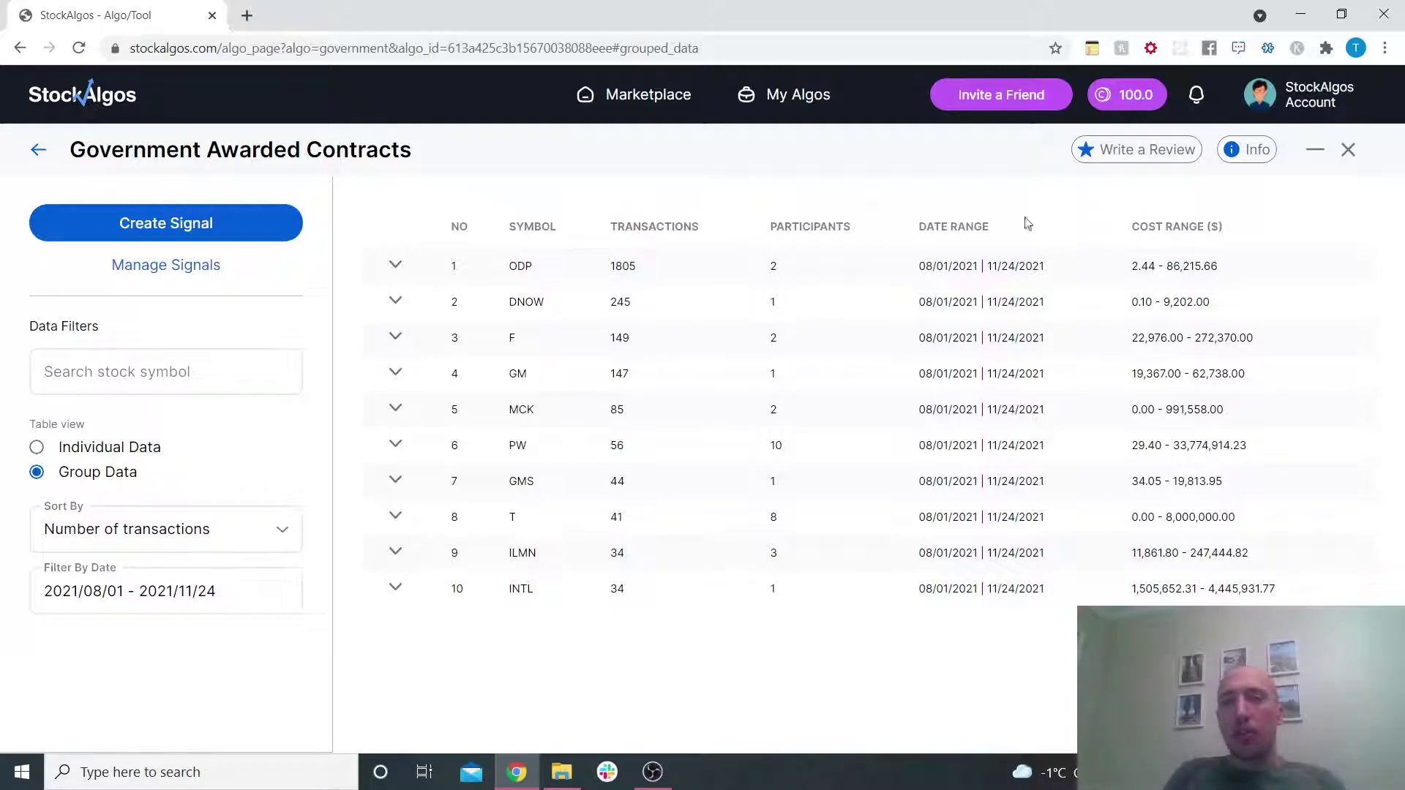
click(1247, 149)
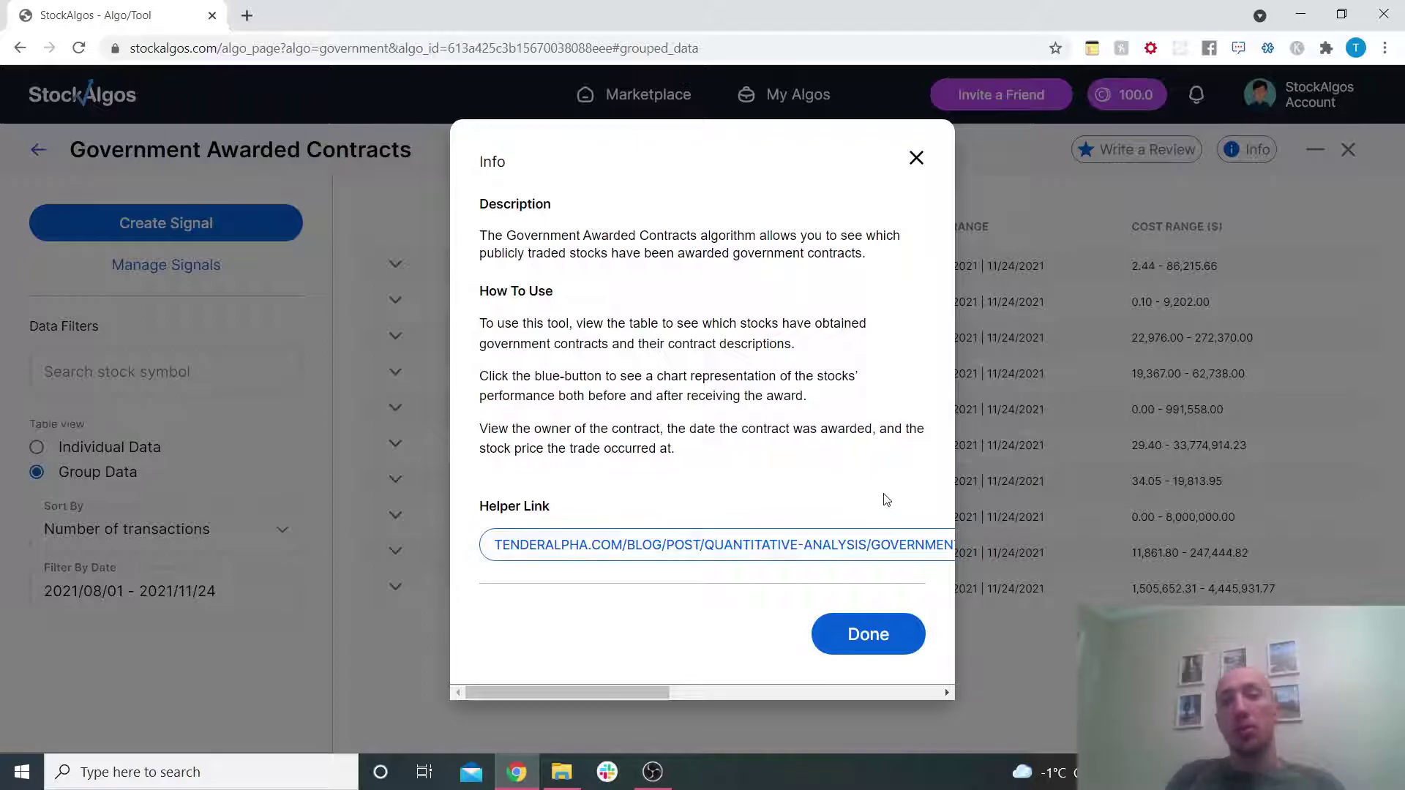
click(916, 159)
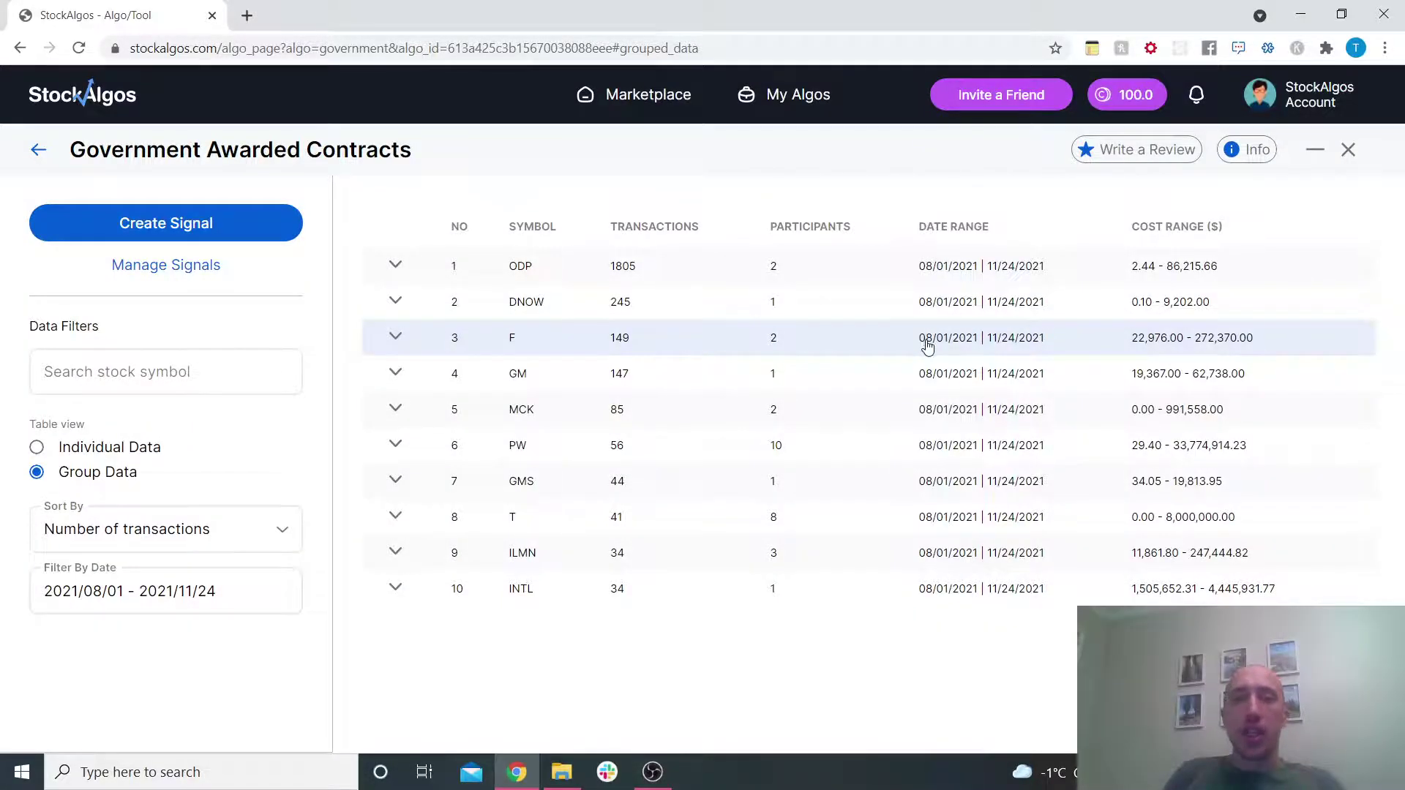